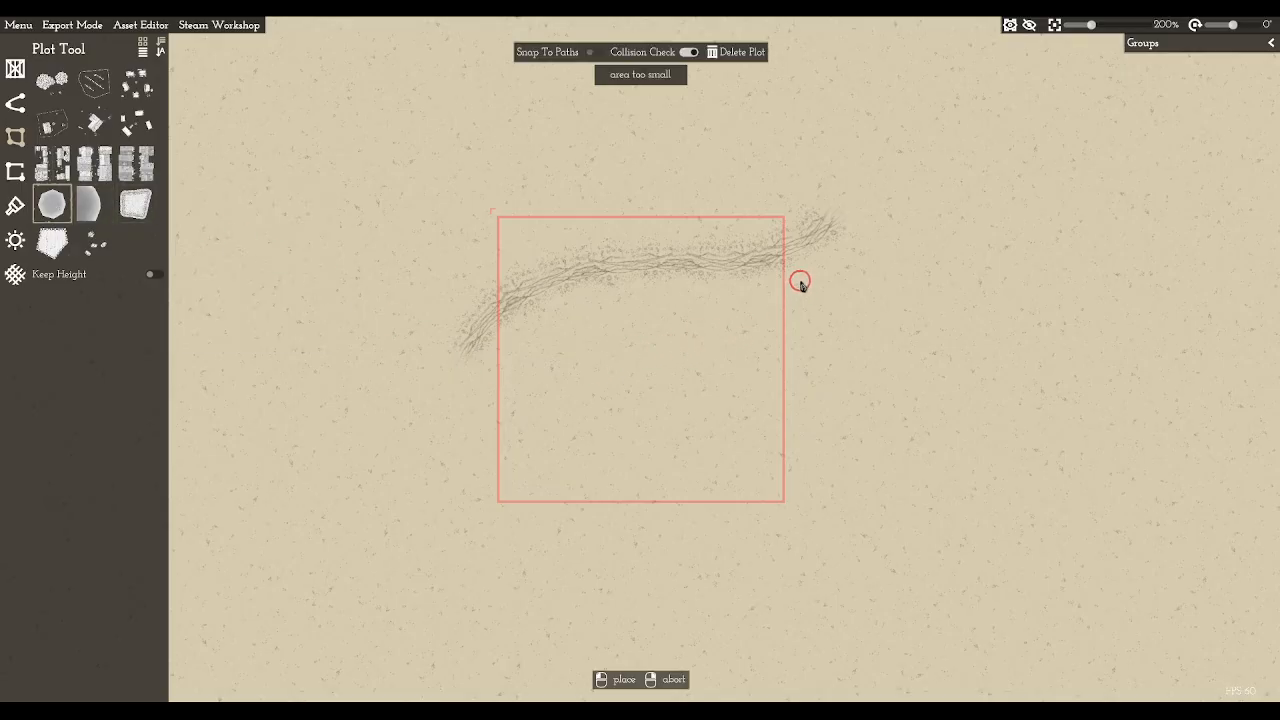
# Draw a seven-point water plot as a small pond below the rocky path, inside the map area
pyautogui.click(652, 294)
pyautogui.click(607, 301)
pyautogui.click(601, 347)
pyautogui.click(641, 390)
pyautogui.click(723, 368)
pyautogui.click(752, 301)
pyautogui.click(697, 290)
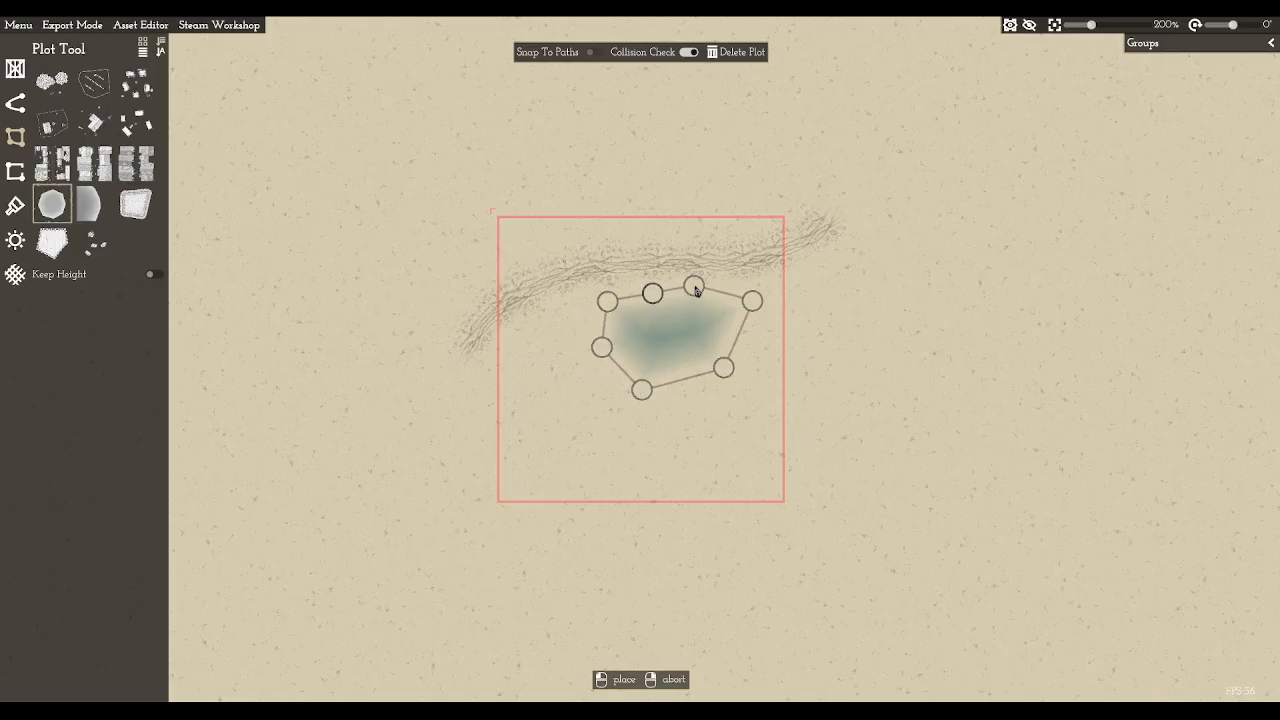
pyautogui.click(697, 290)
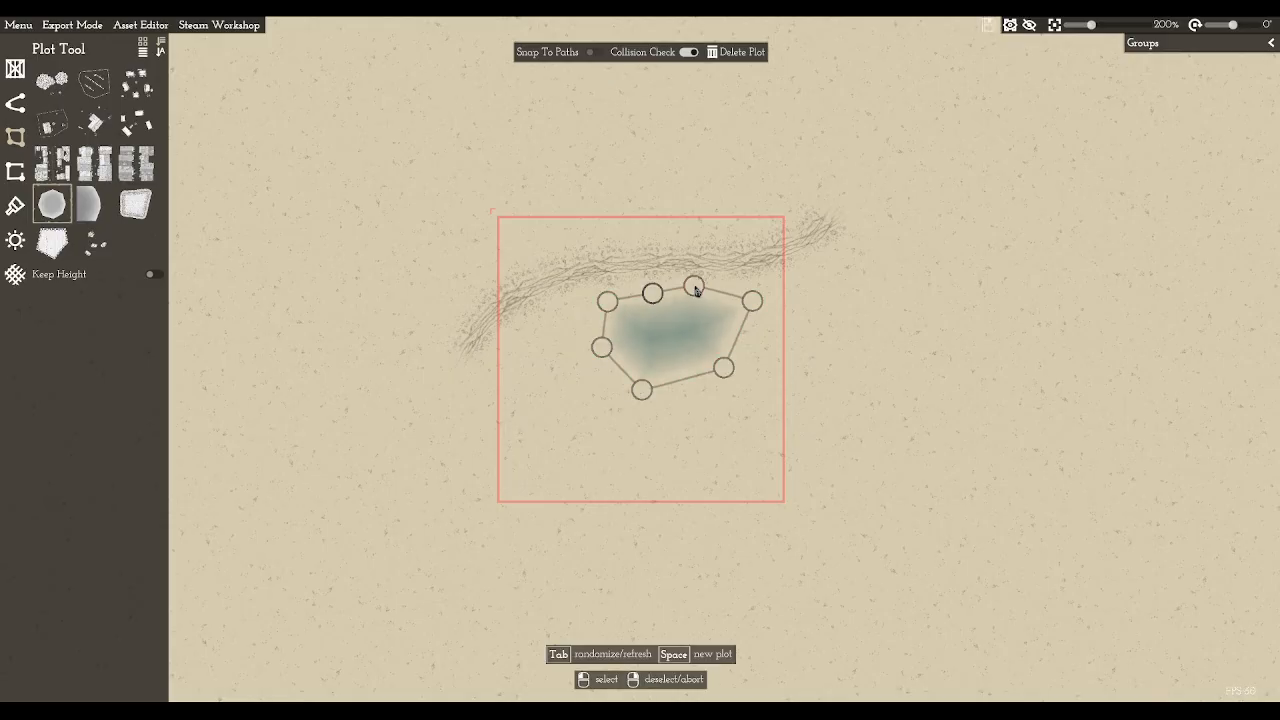
pyautogui.rightClick(432, 385)
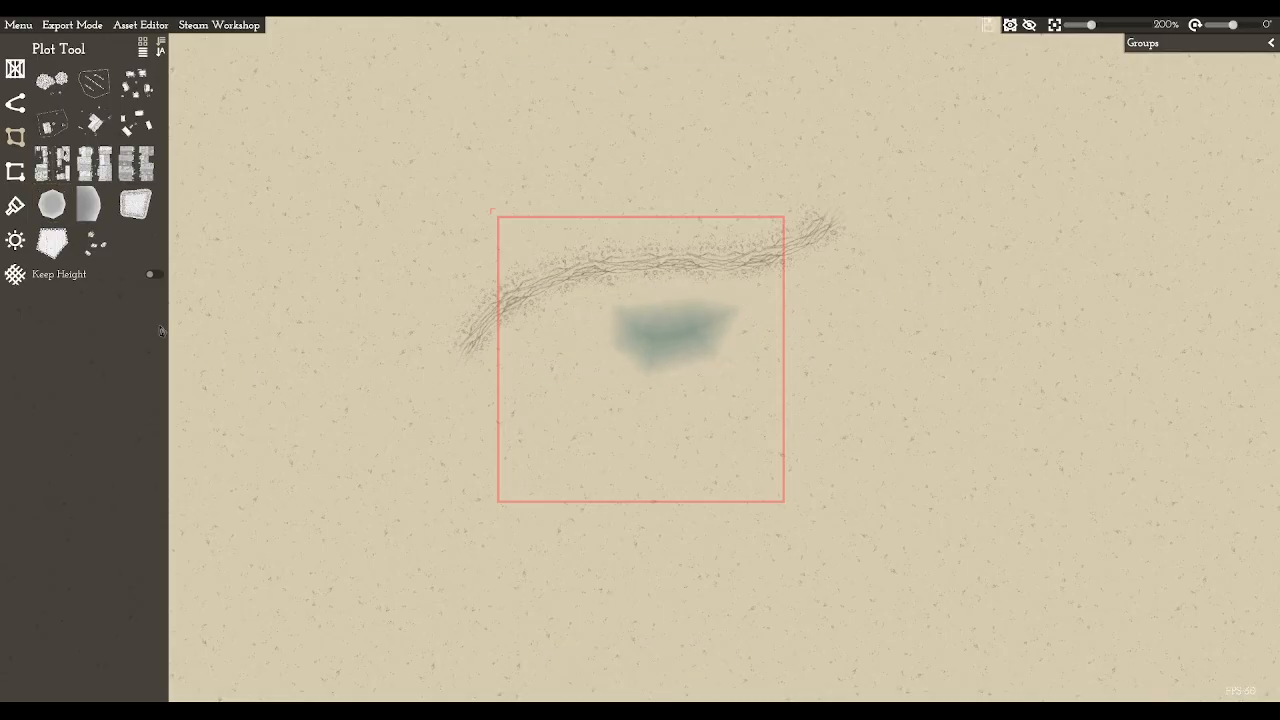
# Place a house with a plank roof and move it to the south-west corner of the map area
pyautogui.moveTo(97, 131)
pyautogui.click(13, 70)
pyautogui.click(93, 220)
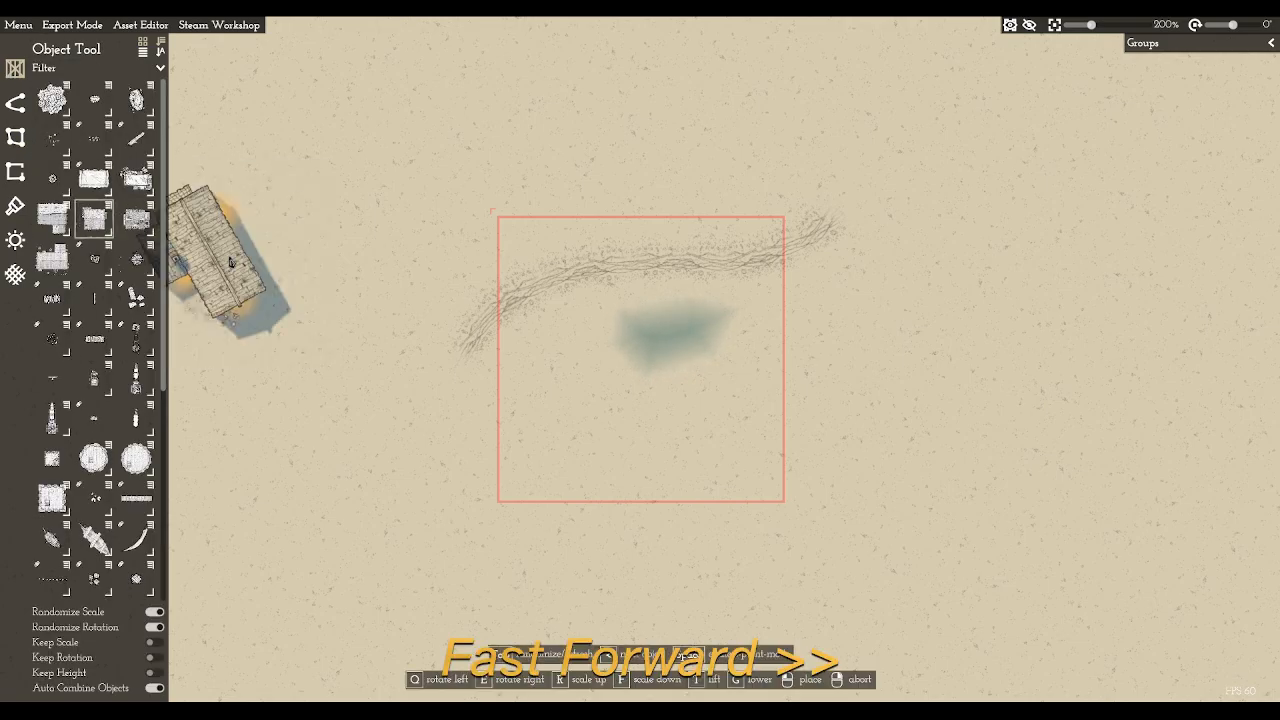
pyautogui.scroll(1, 565, 368)
pyautogui.click(563, 372)
pyautogui.rightClick(563, 372)
pyautogui.click(557, 372)
pyautogui.moveTo(560, 246); pyautogui.dragTo(722, 534)
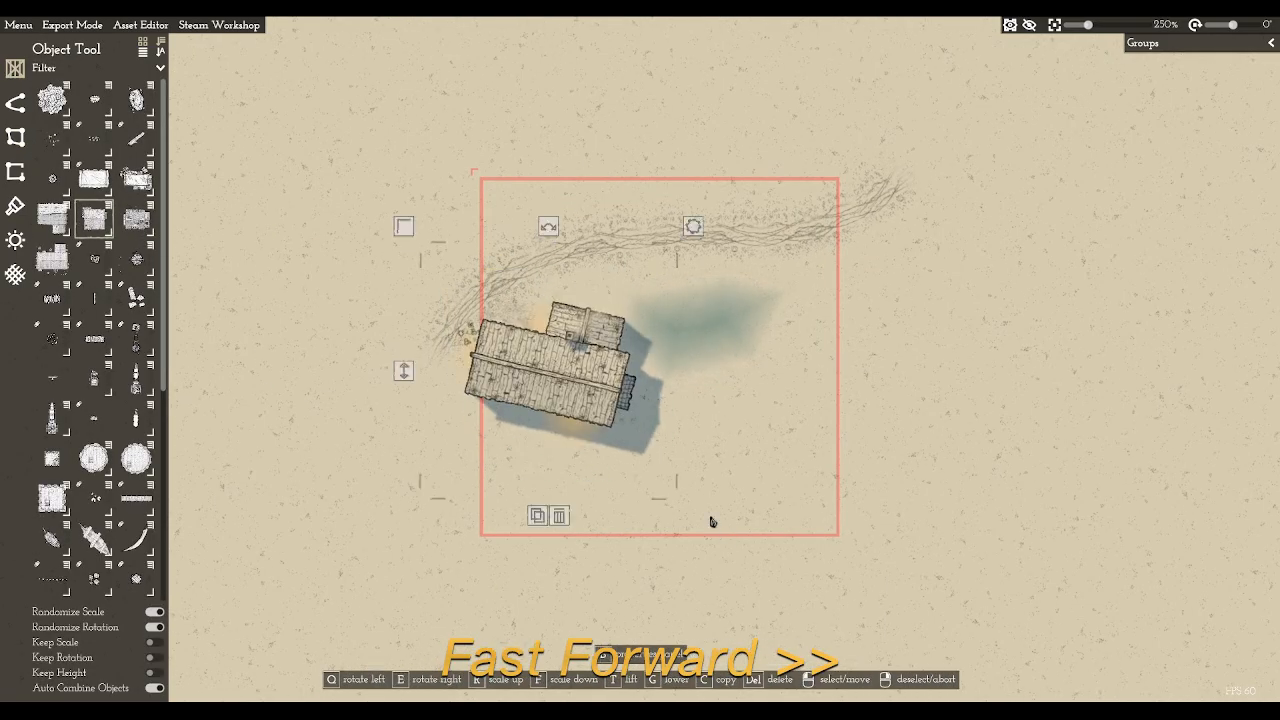
pyautogui.moveTo(548, 365); pyautogui.dragTo(566, 470)
pyautogui.rightClick(568, 334)
# Place four trees: three along the north side of the path and one between the path and the house
pyautogui.click(52, 99)
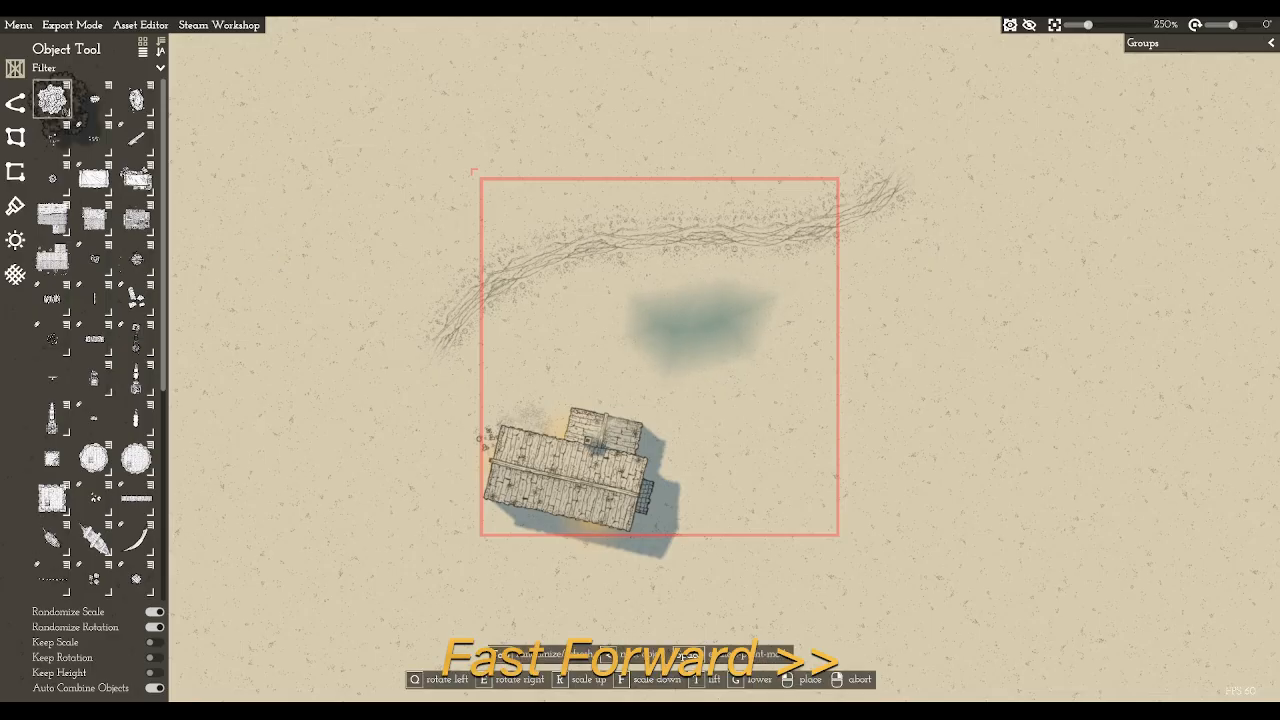
pyautogui.click(508, 200)
pyautogui.click(598, 152)
pyautogui.click(762, 155)
pyautogui.click(518, 335)
pyautogui.rightClick(518, 335)
# Draw a tree plot east of the house, running around the pond up to the path's east end
pyautogui.click(16, 140)
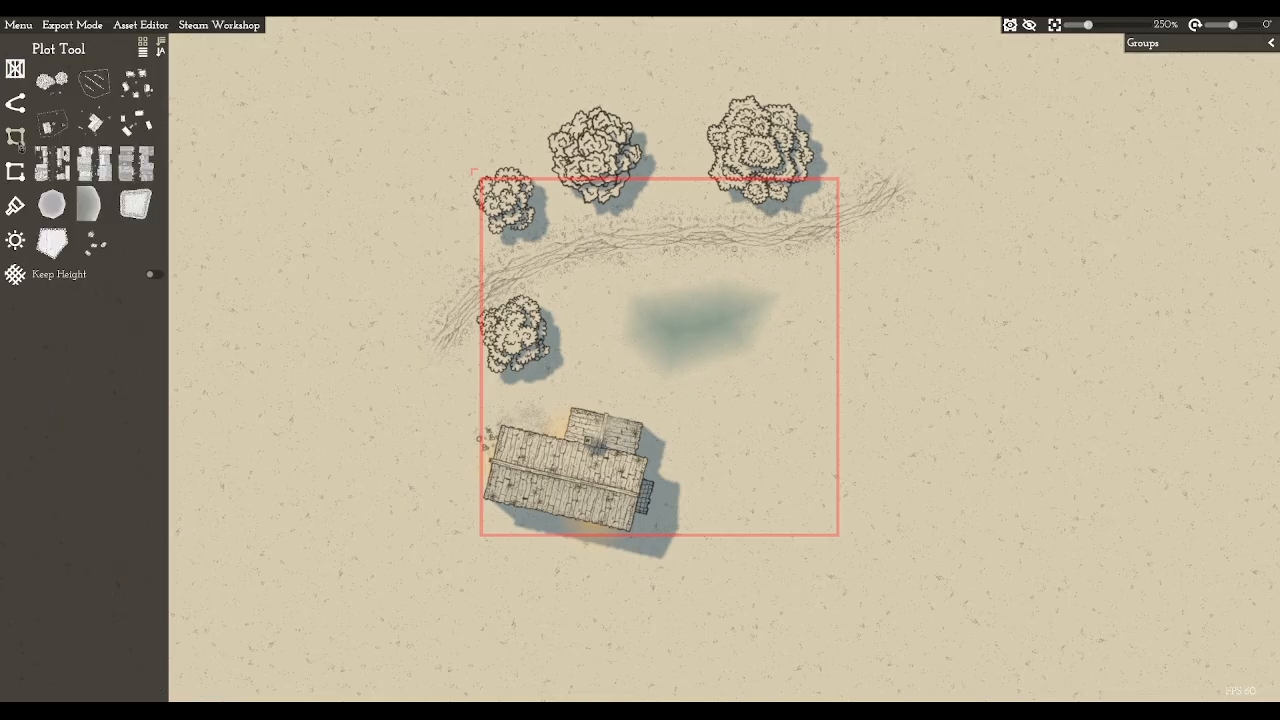
pyautogui.click(52, 82)
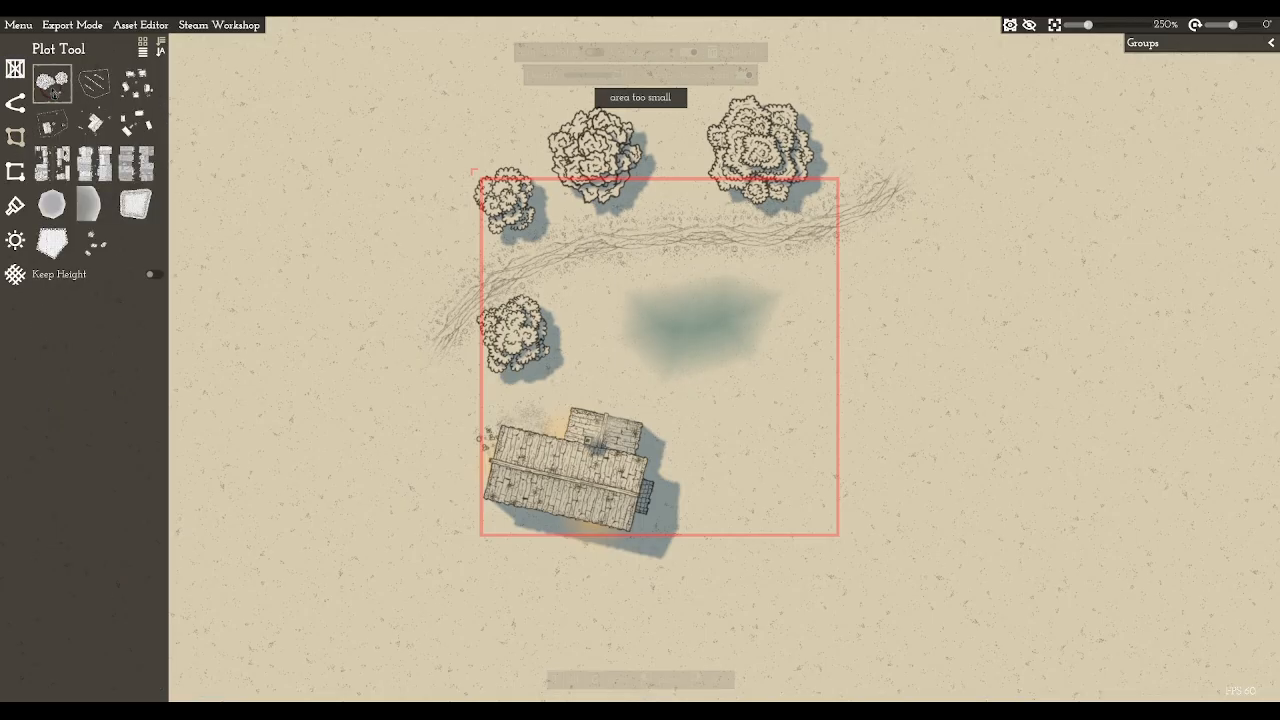
pyautogui.click(634, 559)
pyautogui.click(669, 483)
pyautogui.click(675, 402)
pyautogui.click(774, 366)
pyautogui.click(805, 270)
pyautogui.click(873, 241)
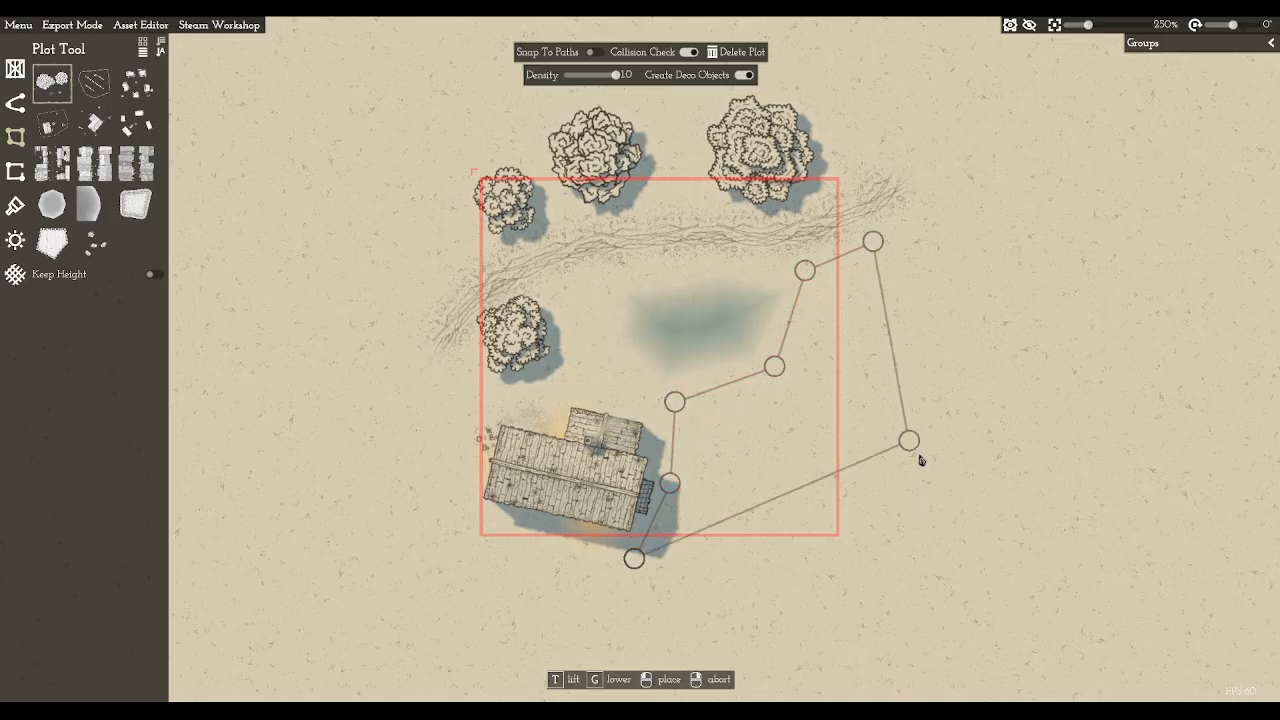
pyautogui.click(892, 563)
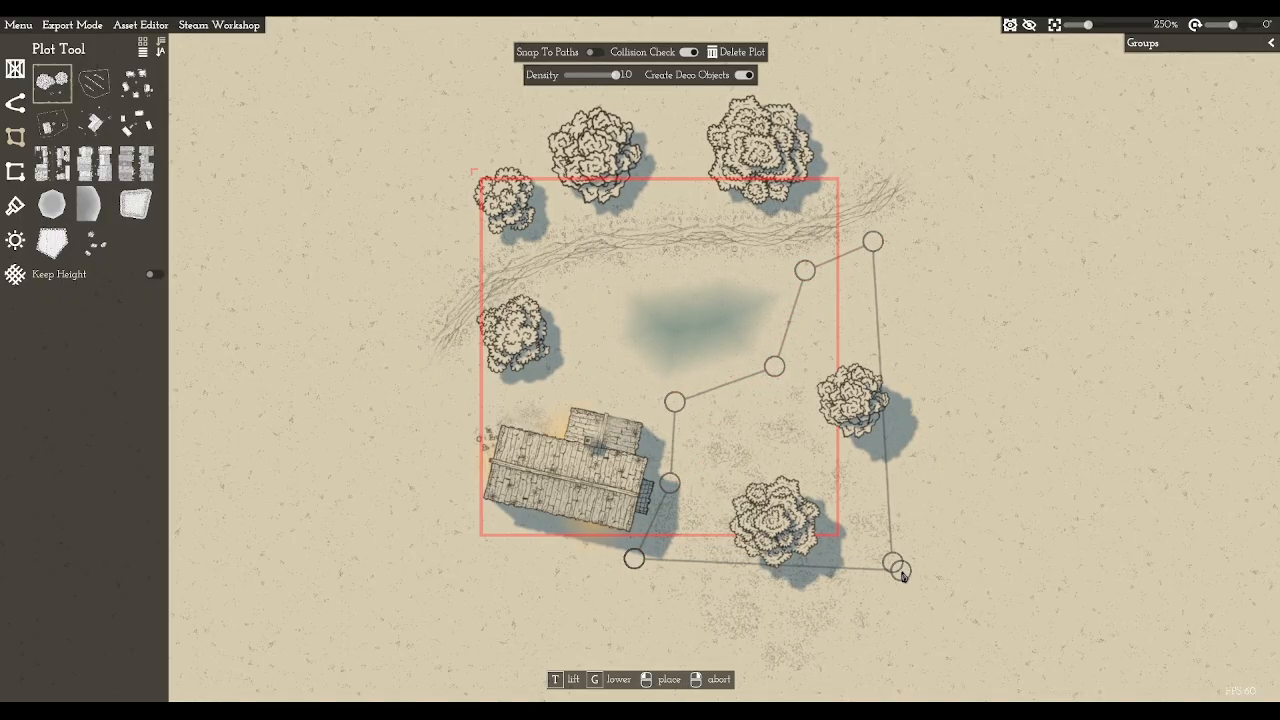
pyautogui.rightClick(901, 576)
pyautogui.click(905, 562)
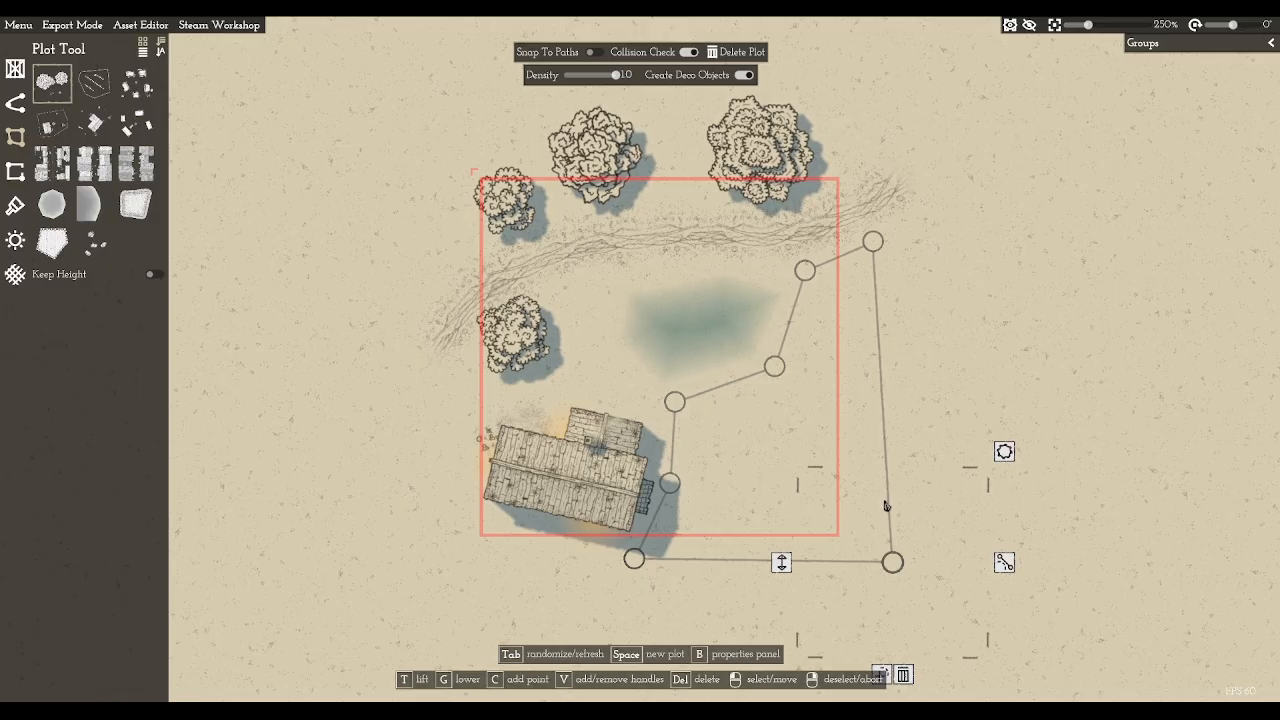
pyautogui.rightClick(802, 481)
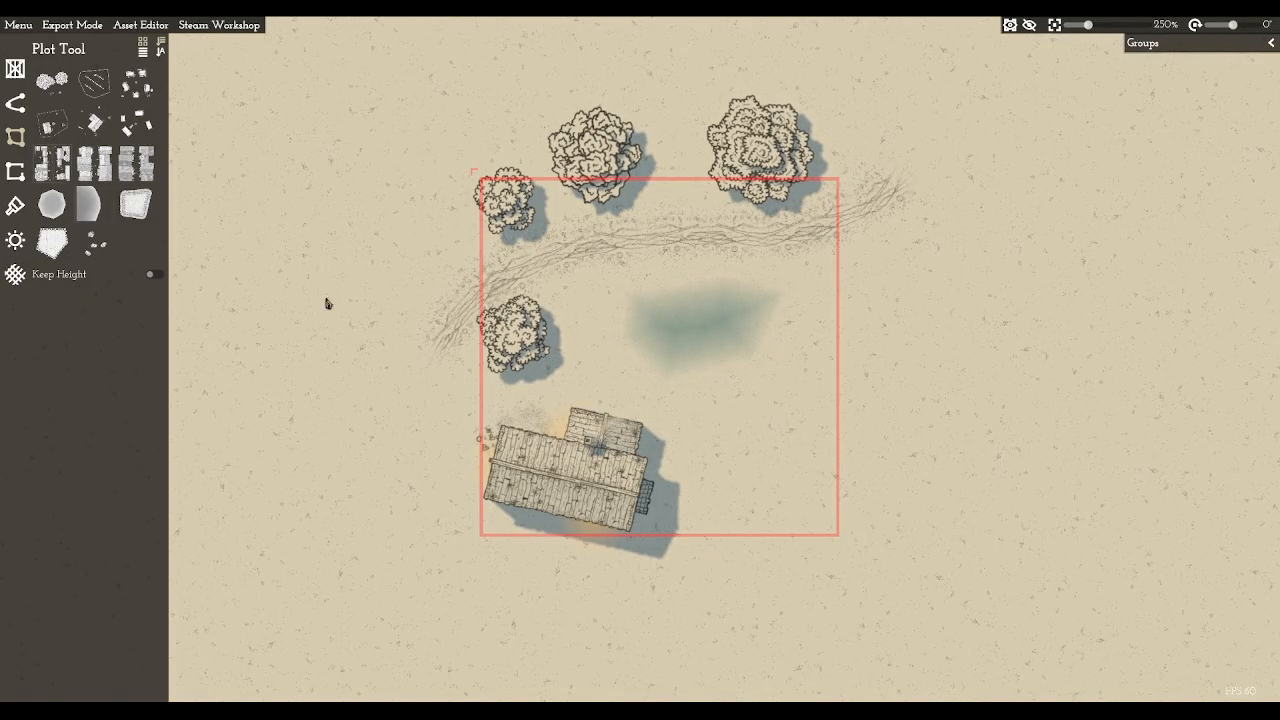
# Randomize the trees in the plot east of the house several times
pyautogui.click(641, 561)
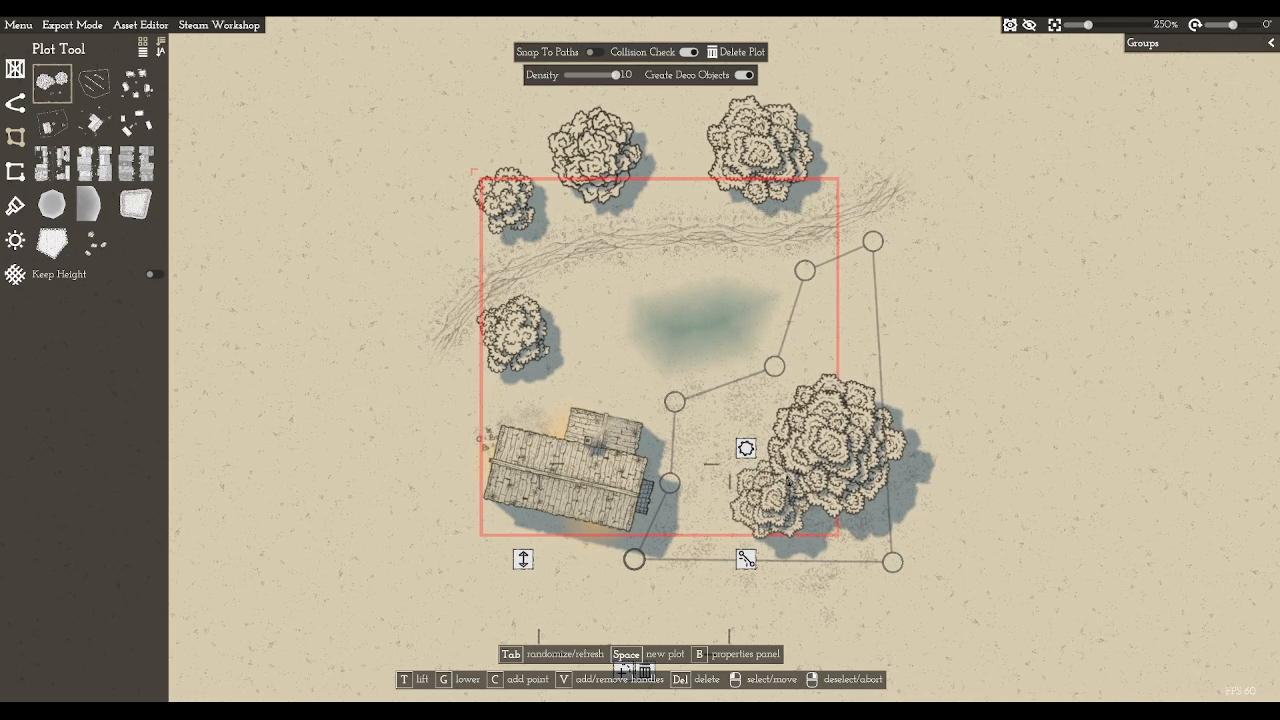
pyautogui.press('Tab')
pyautogui.press('Tab')
pyautogui.press('Tab')
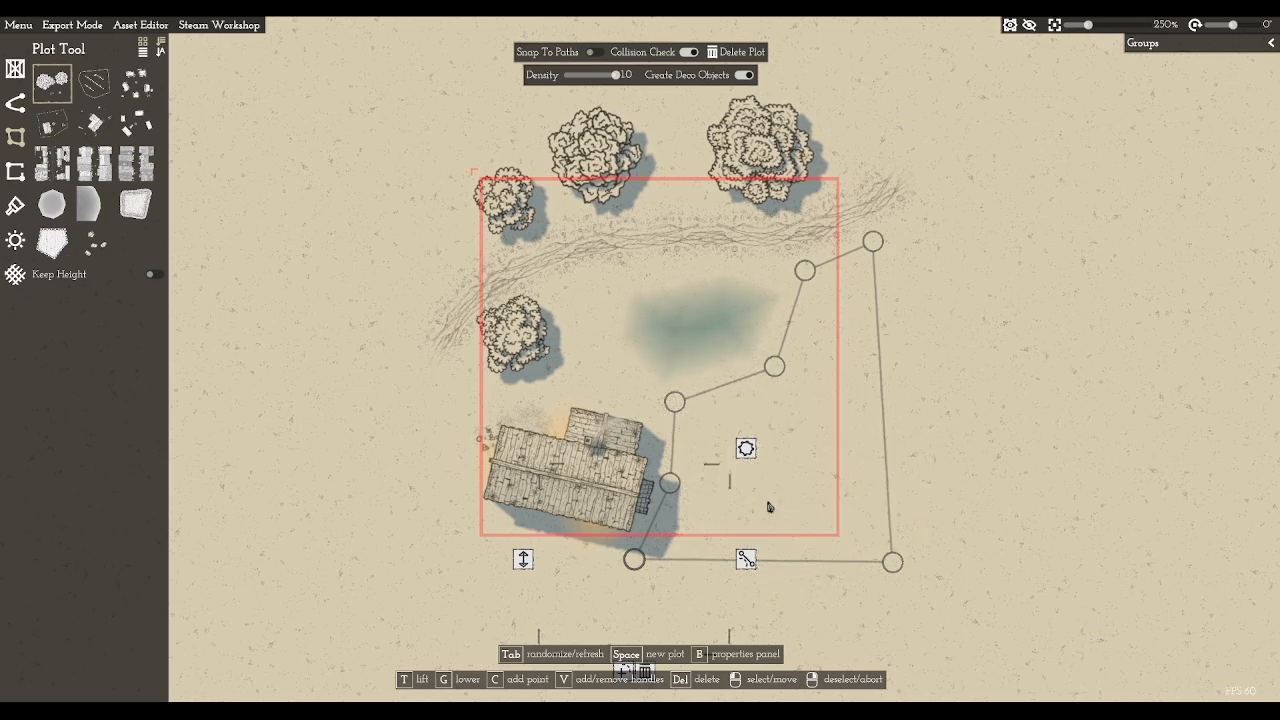
pyautogui.press('Tab')
pyautogui.press('Tab')
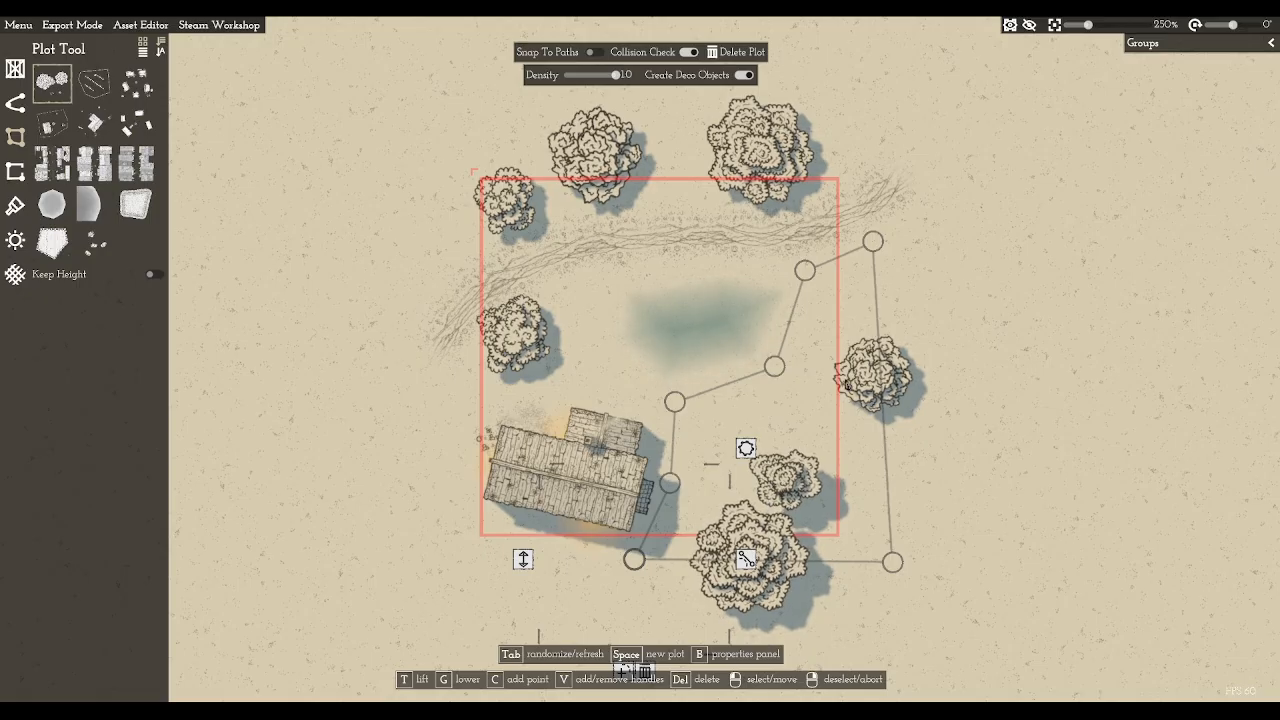
pyautogui.press('Tab')
pyautogui.press('Tab')
pyautogui.press('Tab')
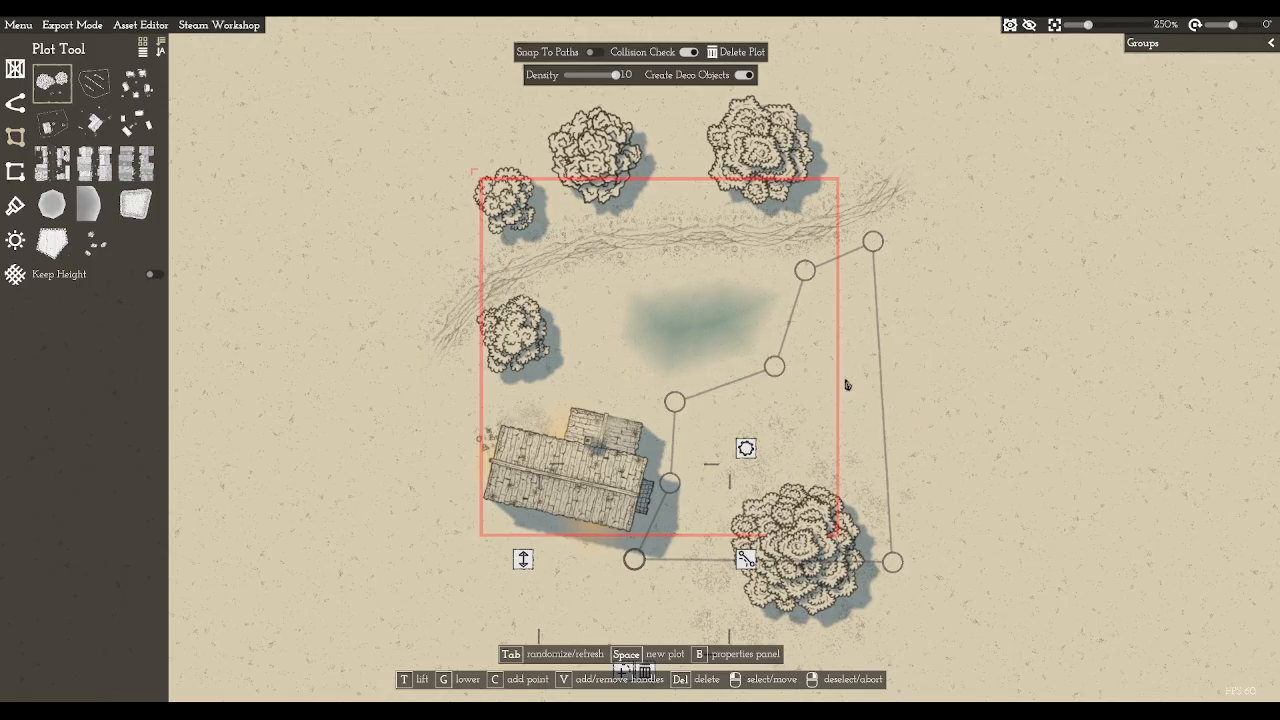
# Detach the large tree from its plot and move it inside the map area, east of the house
pyautogui.click(803, 546)
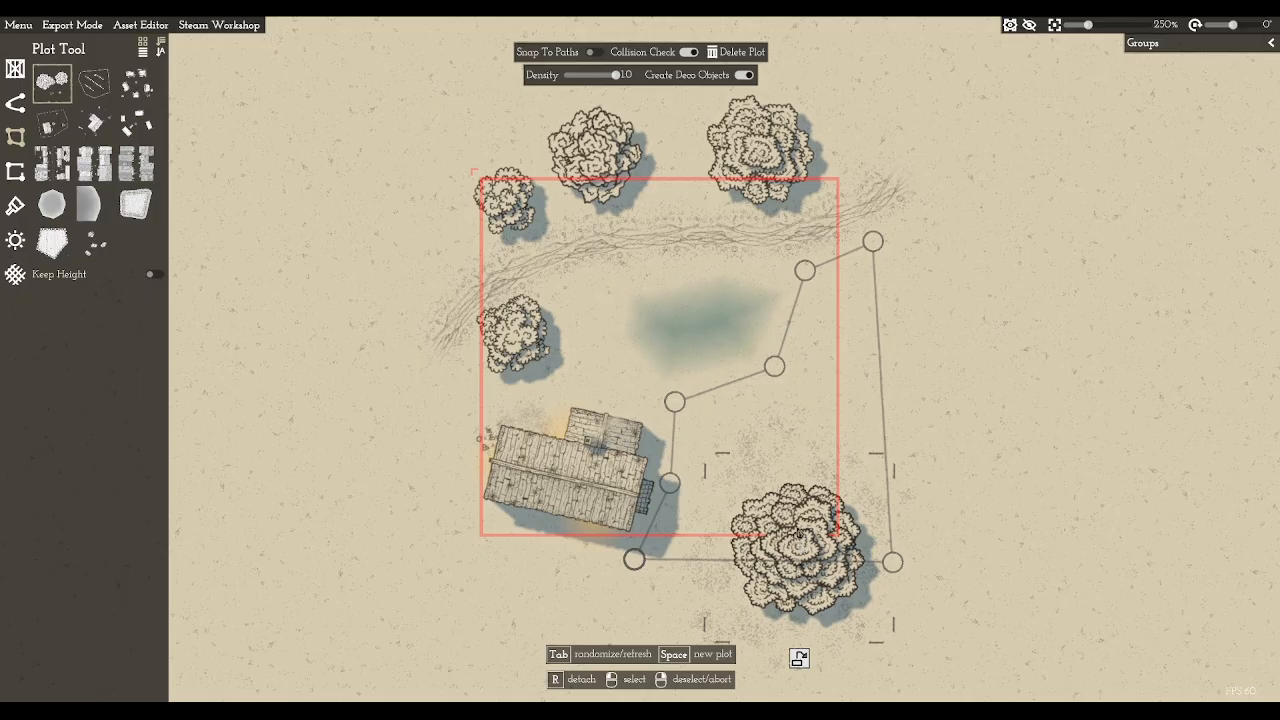
pyautogui.click(799, 661)
pyautogui.moveTo(810, 581); pyautogui.dragTo(773, 493)
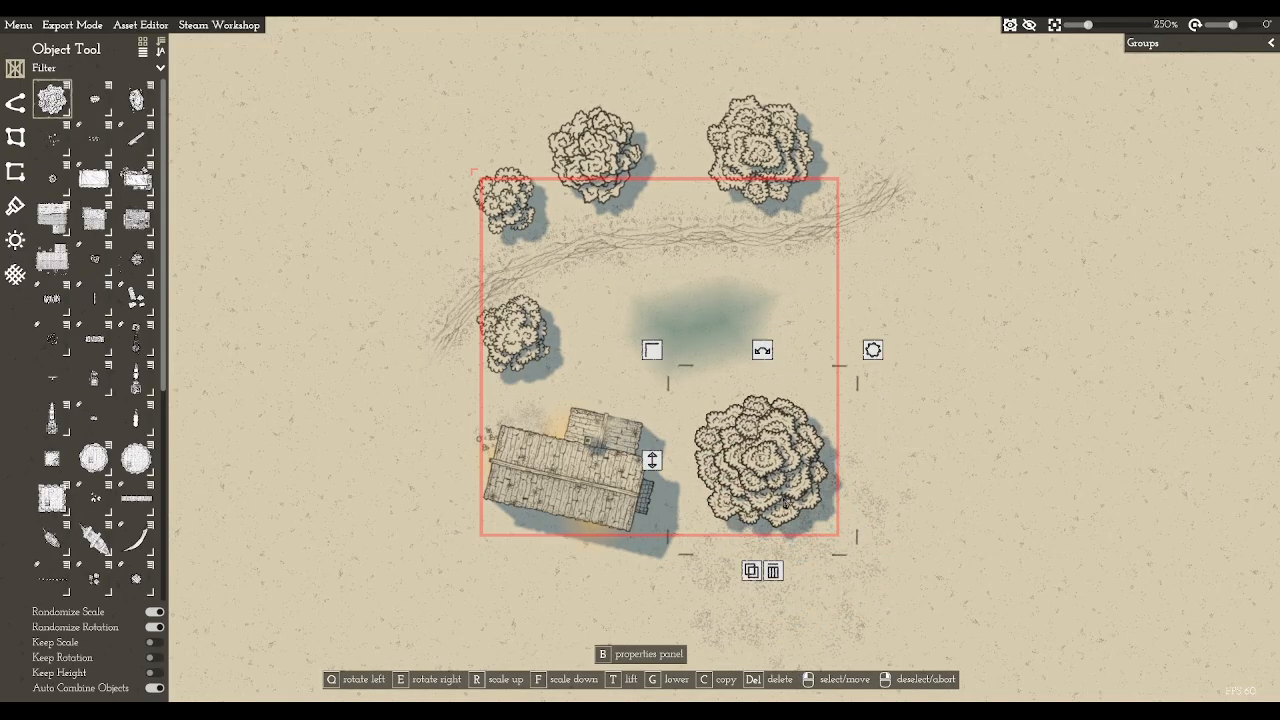
pyautogui.rightClick(906, 461)
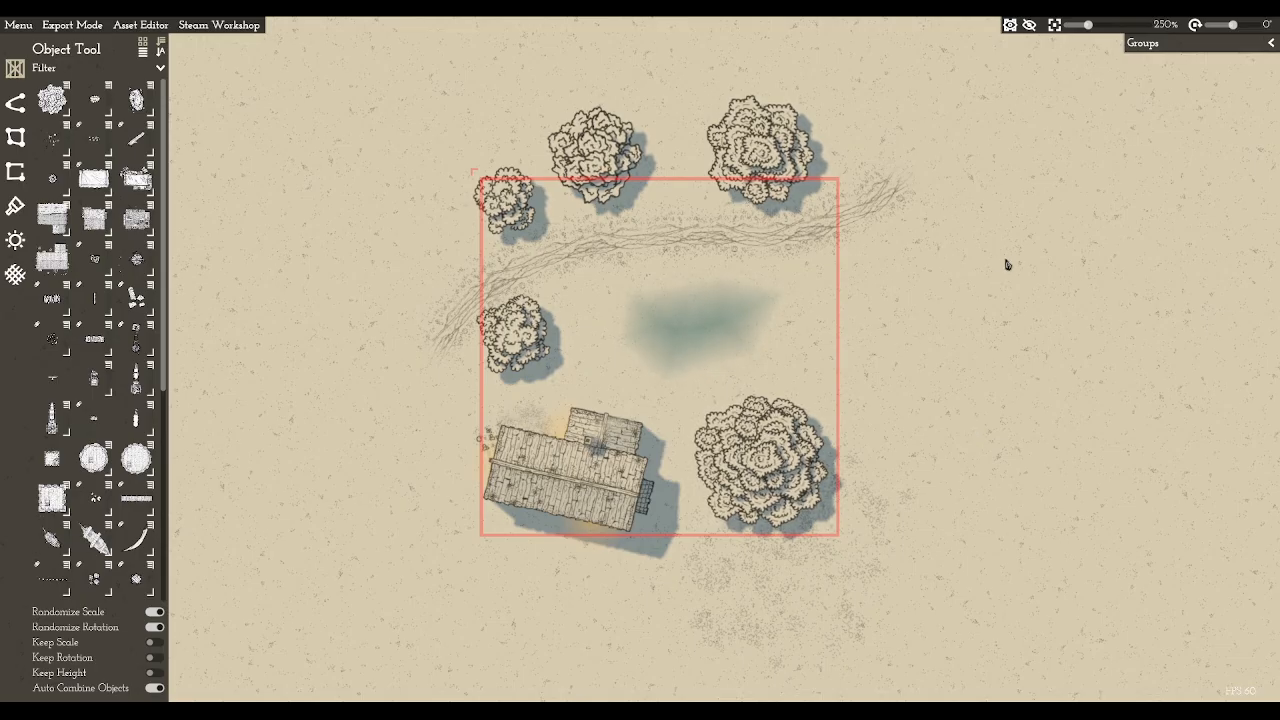
# Show the export options and switch the image type to WEBP and back to PNG
pyautogui.click(72, 24)
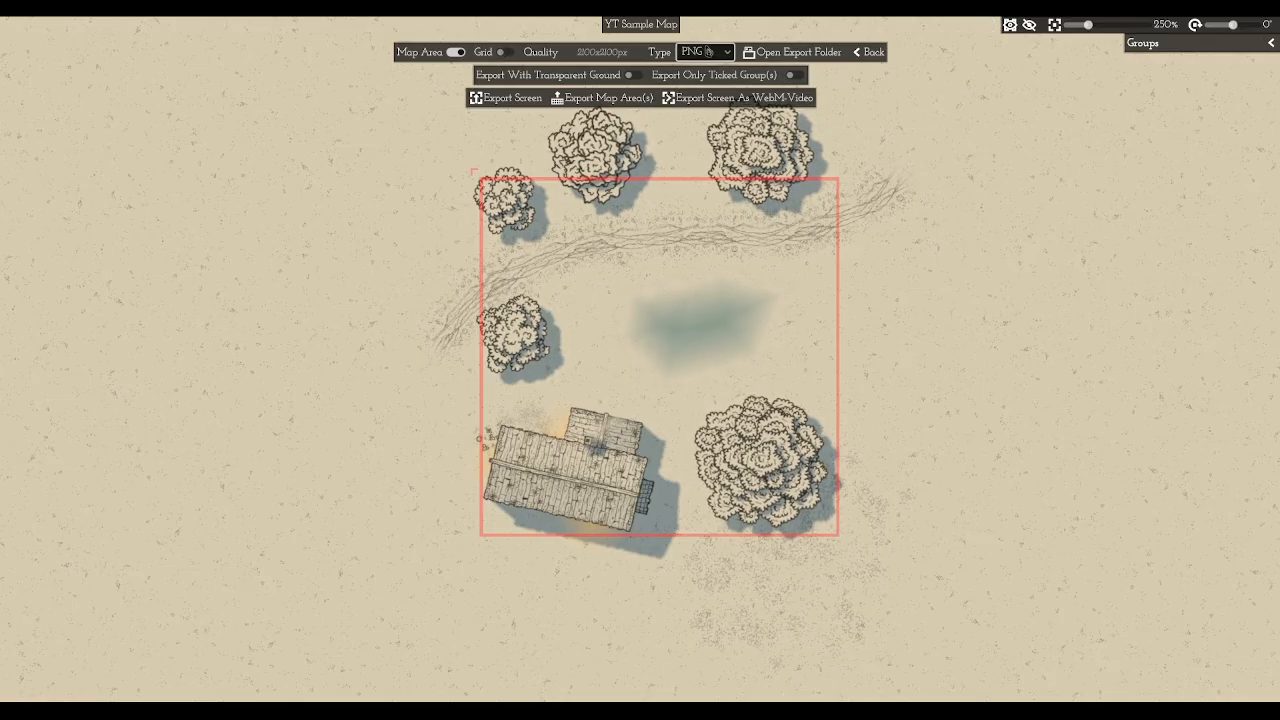
pyautogui.click(708, 95)
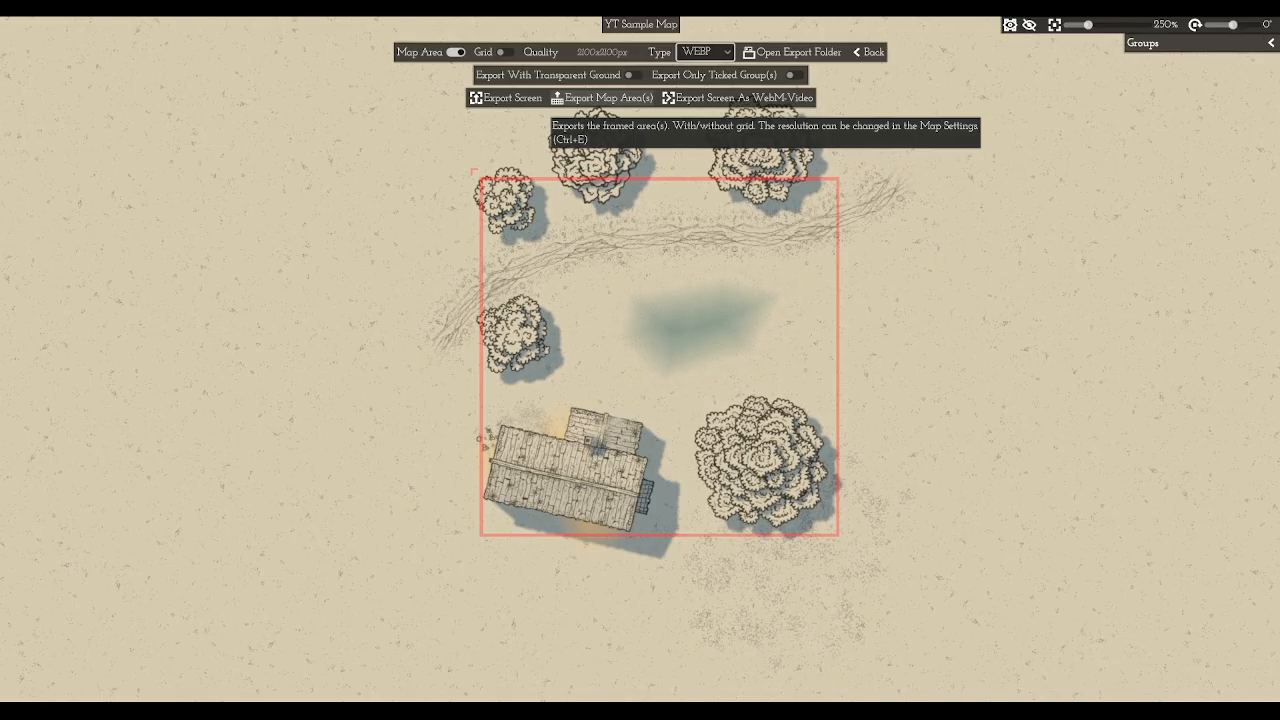
pyautogui.click(697, 74)
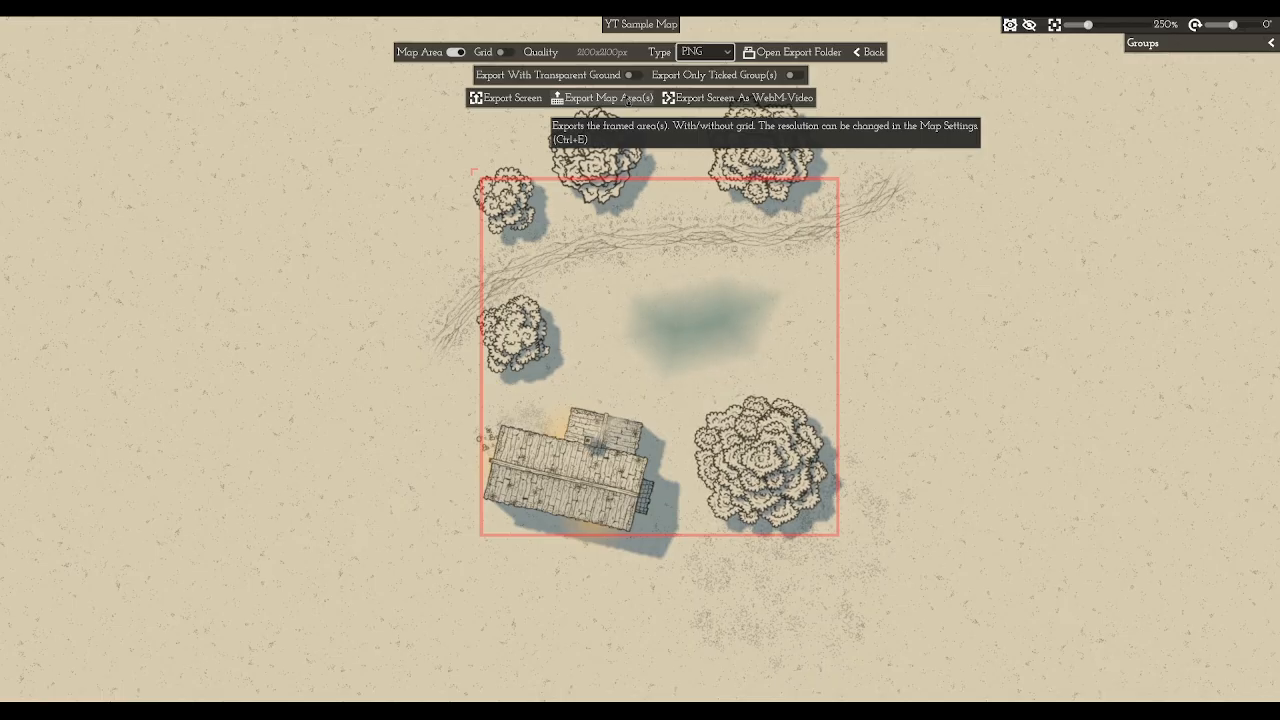
pyautogui.click(729, 98)
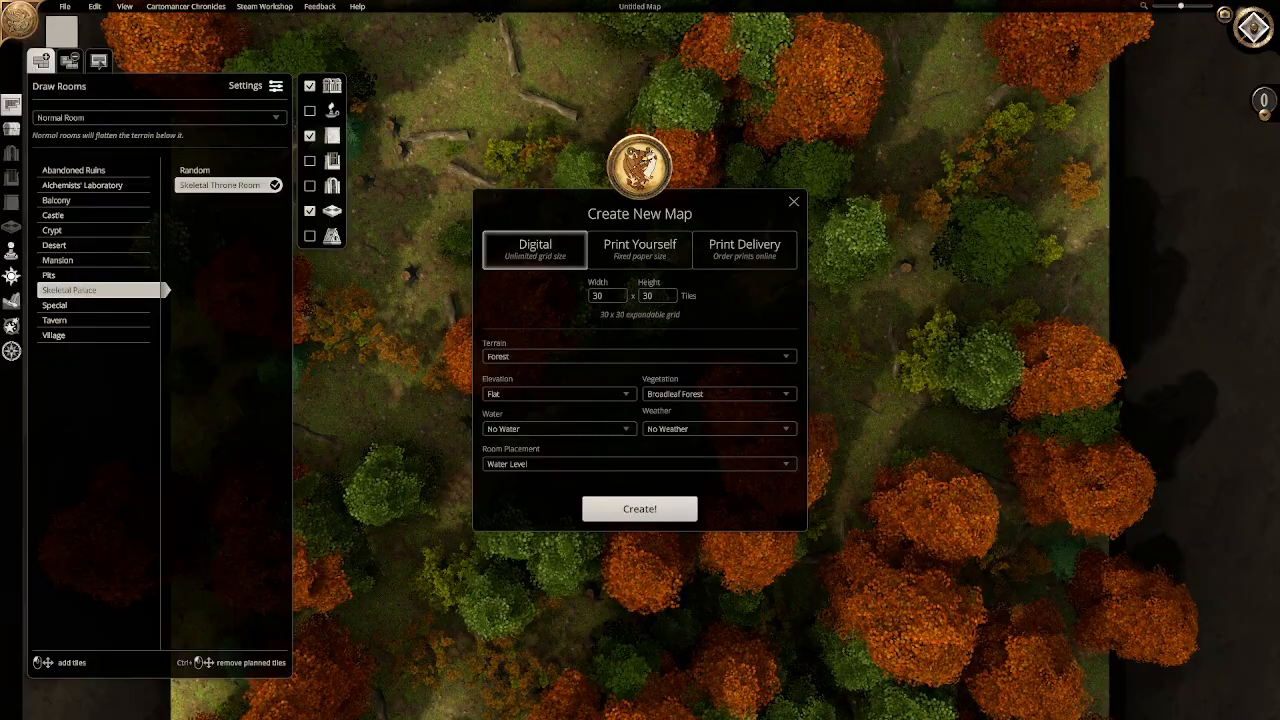
# In Dungeon Alchemist, create a digital 30 x 30 flat map with broadleaf forest, no water and no weather, and enable doors for drawn rooms
pyautogui.click(639, 508)
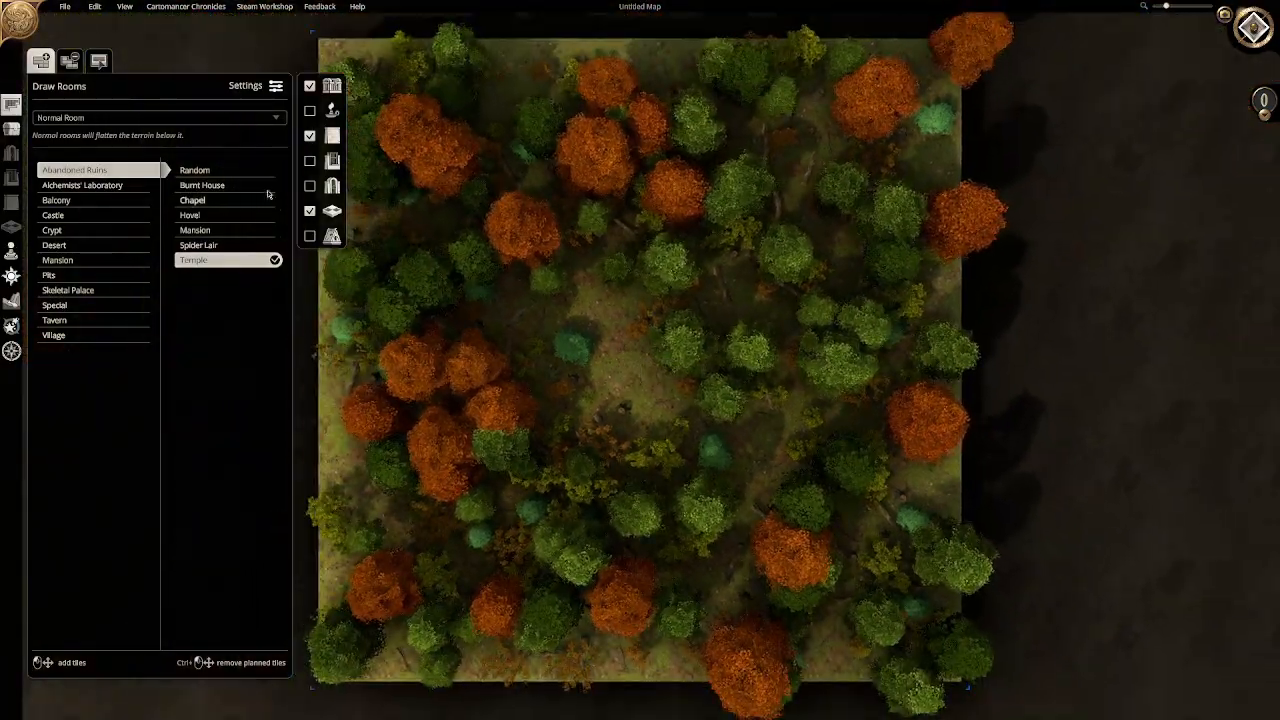
pyautogui.click(310, 187)
# Clear the trees and undergrowth from the middle of the map with the Clear terrain brush
pyautogui.click(11, 300)
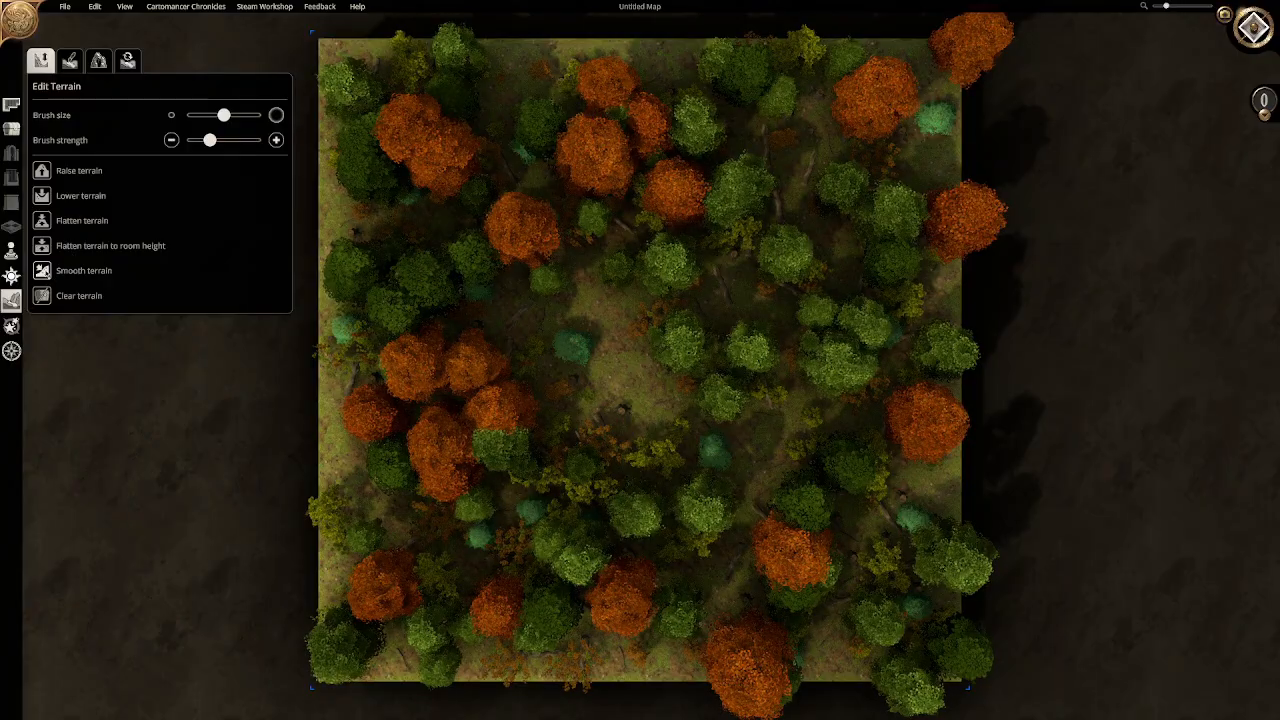
pyautogui.click(42, 296)
pyautogui.moveTo(350, 300)
pyautogui.mouseDown()
pyautogui.moveTo(749, 234)
pyautogui.moveTo(943, 79)
pyautogui.moveTo(941, 131)
pyautogui.moveTo(826, 236)
pyautogui.moveTo(606, 313)
pyautogui.moveTo(328, 331)
pyautogui.moveTo(498, 338)
pyautogui.moveTo(415, 347)
pyautogui.moveTo(325, 405)
pyautogui.moveTo(376, 373)
pyautogui.moveTo(459, 389)
pyautogui.moveTo(563, 438)
pyautogui.moveTo(617, 408)
pyautogui.moveTo(529, 453)
pyautogui.moveTo(556, 492)
pyautogui.moveTo(693, 466)
pyautogui.moveTo(824, 317)
pyautogui.moveTo(829, 334)
pyautogui.moveTo(681, 377)
pyautogui.moveTo(546, 386)
pyautogui.moveTo(682, 354)
pyautogui.moveTo(760, 365)
pyautogui.moveTo(777, 430)
pyautogui.moveTo(758, 494)
pyautogui.moveTo(706, 507)
pyautogui.moveTo(801, 442)
pyautogui.moveTo(815, 381)
pyautogui.moveTo(670, 384)
pyautogui.mouseUp()
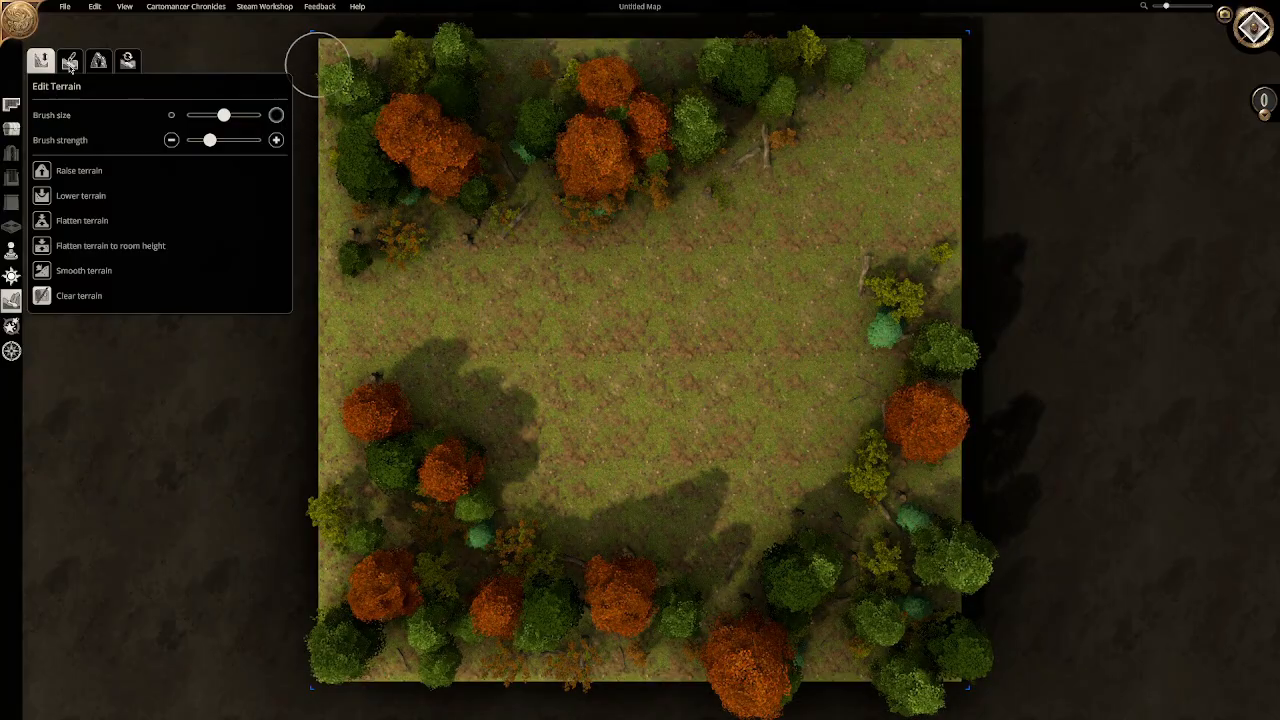
# Paint a dark brown dirt path across the clearing from the west edge to the north-east corner
pyautogui.click(69, 61)
pyautogui.click(207, 198)
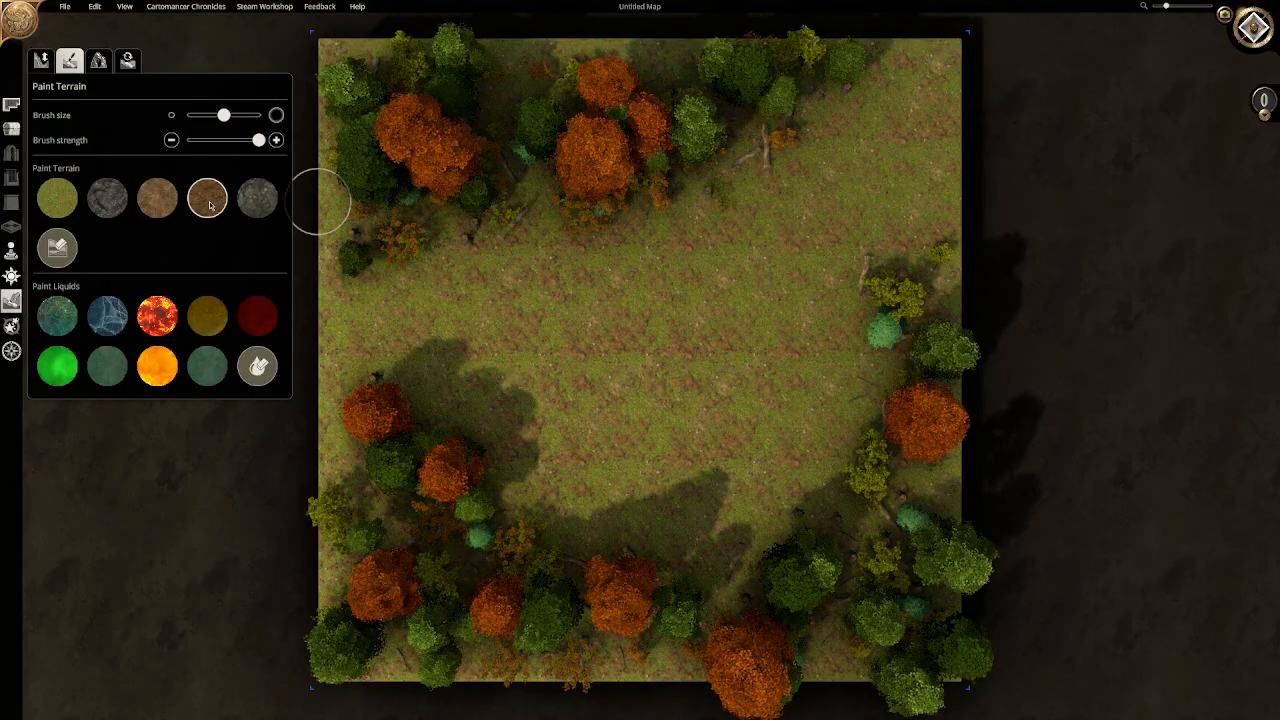
pyautogui.moveTo(363, 333)
pyautogui.mouseDown()
pyautogui.moveTo(587, 294)
pyautogui.moveTo(737, 244)
pyautogui.moveTo(889, 165)
pyautogui.moveTo(947, 108)
pyautogui.moveTo(877, 160)
pyautogui.moveTo(954, 69)
pyautogui.mouseUp()
pyautogui.moveTo(392, 333); pyautogui.dragTo(329, 334)
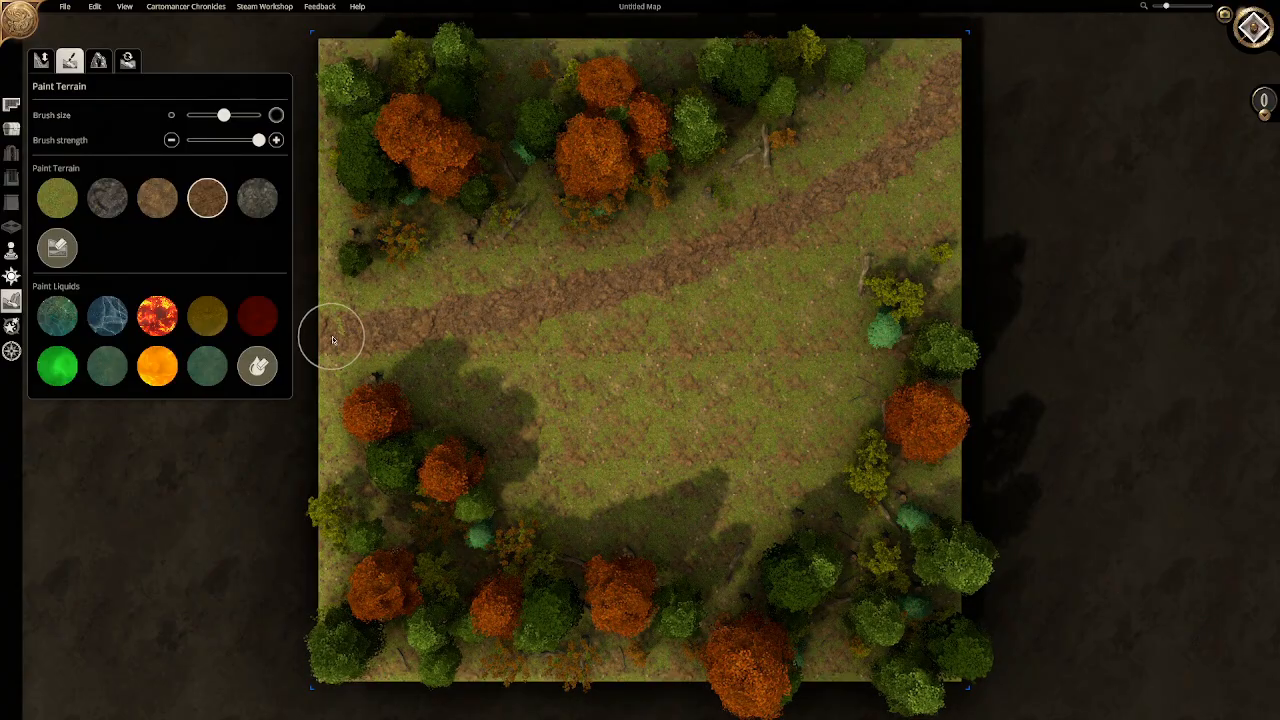
pyautogui.moveTo(890, 131)
pyautogui.mouseDown()
pyautogui.moveTo(854, 172)
pyautogui.moveTo(424, 318)
pyautogui.mouseUp()
# Paint lighter dirt along the middle of the path using a smaller, weaker brush
pyautogui.click(157, 197)
pyautogui.moveTo(258, 140); pyautogui.dragTo(203, 115)
pyautogui.moveTo(336, 325)
pyautogui.mouseDown()
pyautogui.moveTo(631, 271)
pyautogui.moveTo(887, 149)
pyautogui.moveTo(945, 70)
pyautogui.mouseUp()
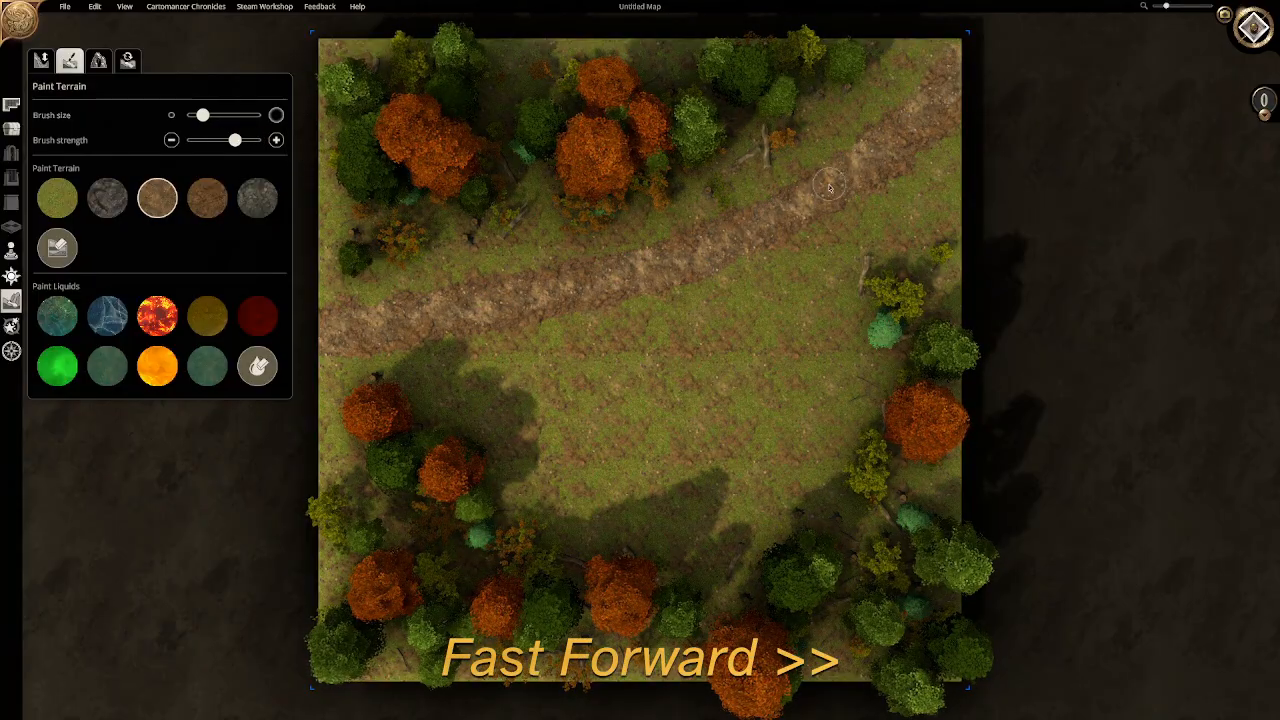
# Lower the terrain south of the path in the eastern part of the clearing to form a pond basin
pyautogui.click(40, 62)
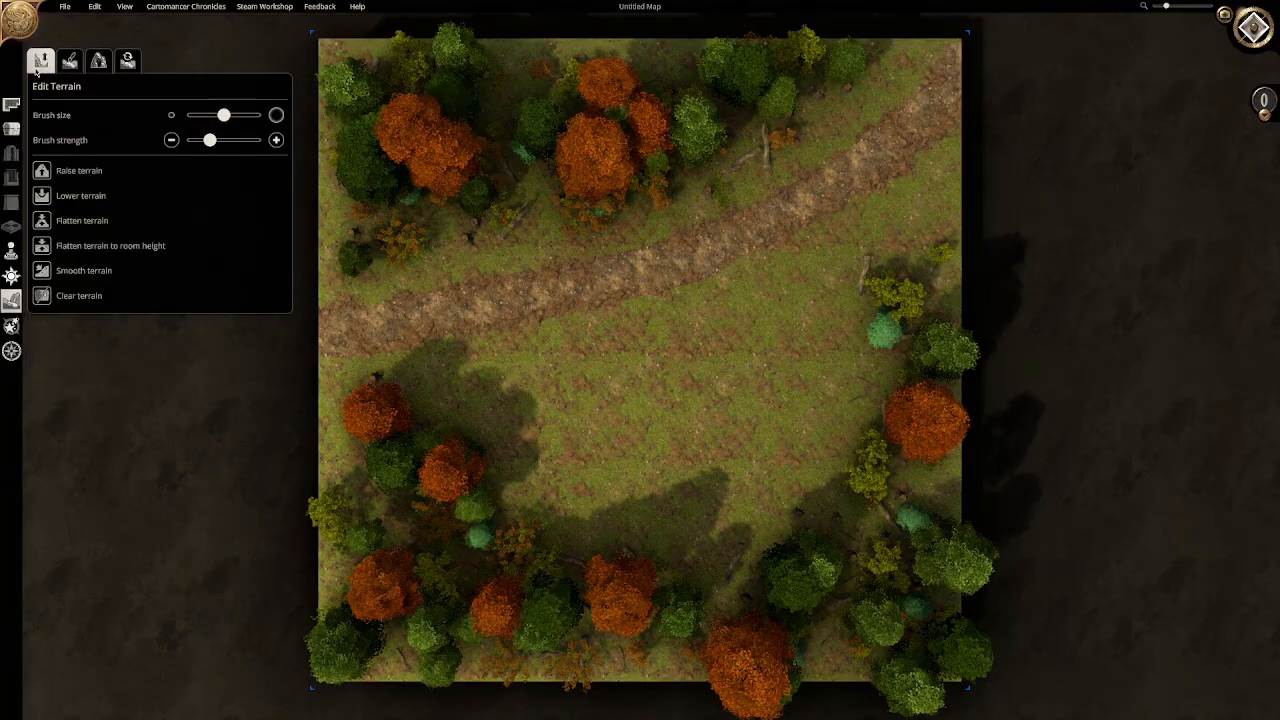
pyautogui.click(41, 196)
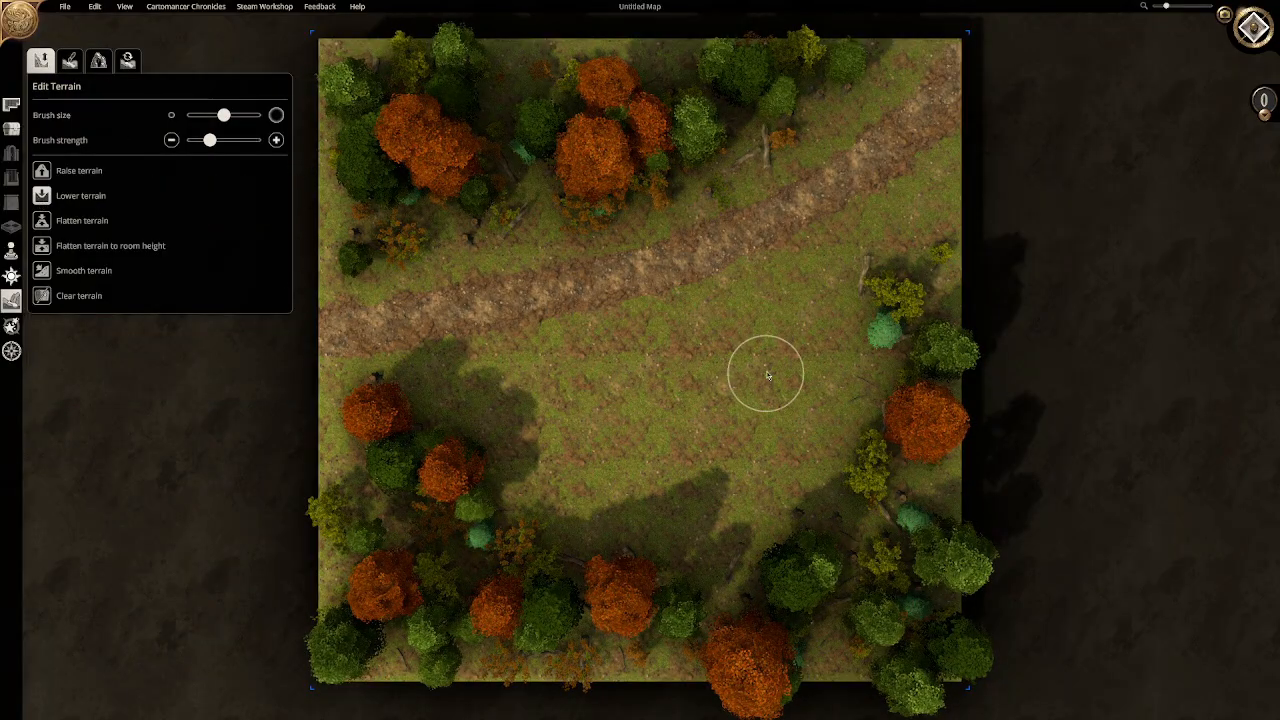
pyautogui.moveTo(791, 397)
pyautogui.mouseDown()
pyautogui.moveTo(751, 415)
pyautogui.moveTo(739, 382)
pyautogui.moveTo(748, 345)
pyautogui.moveTo(810, 306)
pyautogui.mouseUp()
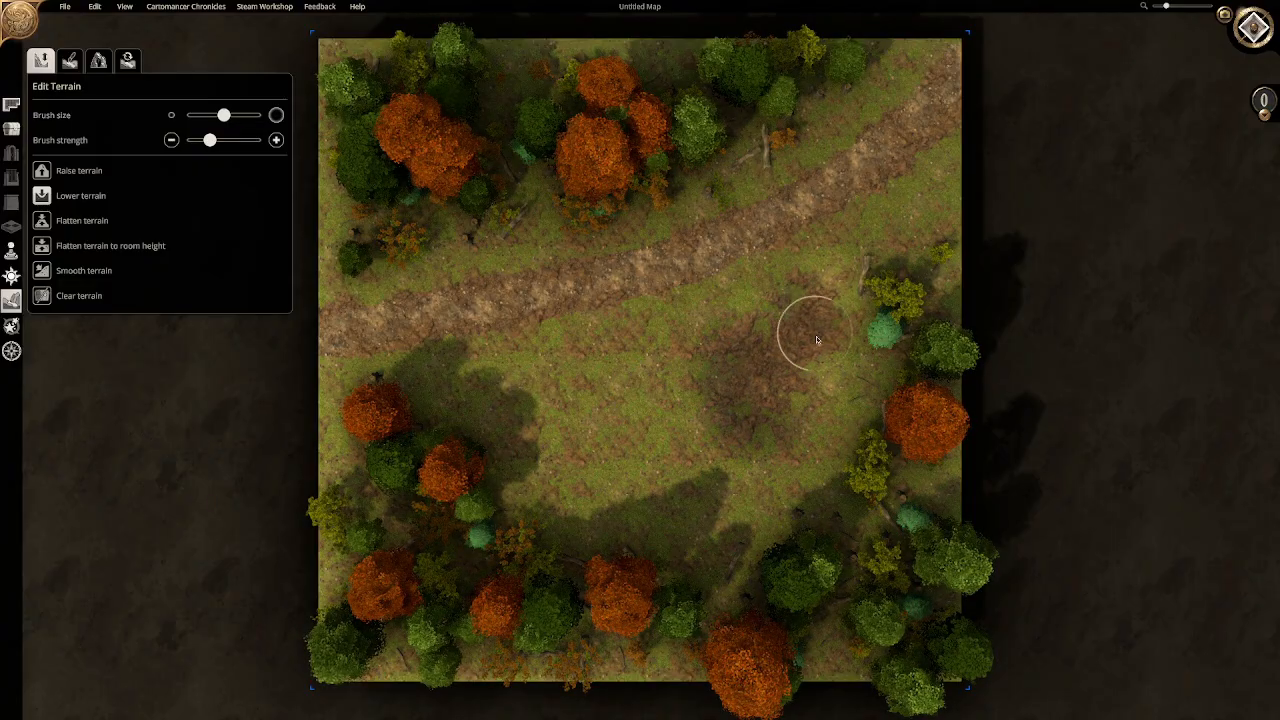
pyautogui.moveTo(726, 448)
pyautogui.mouseDown()
pyautogui.moveTo(701, 412)
pyautogui.moveTo(702, 389)
pyautogui.moveTo(720, 343)
pyautogui.moveTo(776, 319)
pyautogui.moveTo(767, 367)
pyautogui.moveTo(766, 423)
pyautogui.mouseUp()
# Fill the lowered basin with water and paint brown dirt around its shore
pyautogui.click(69, 63)
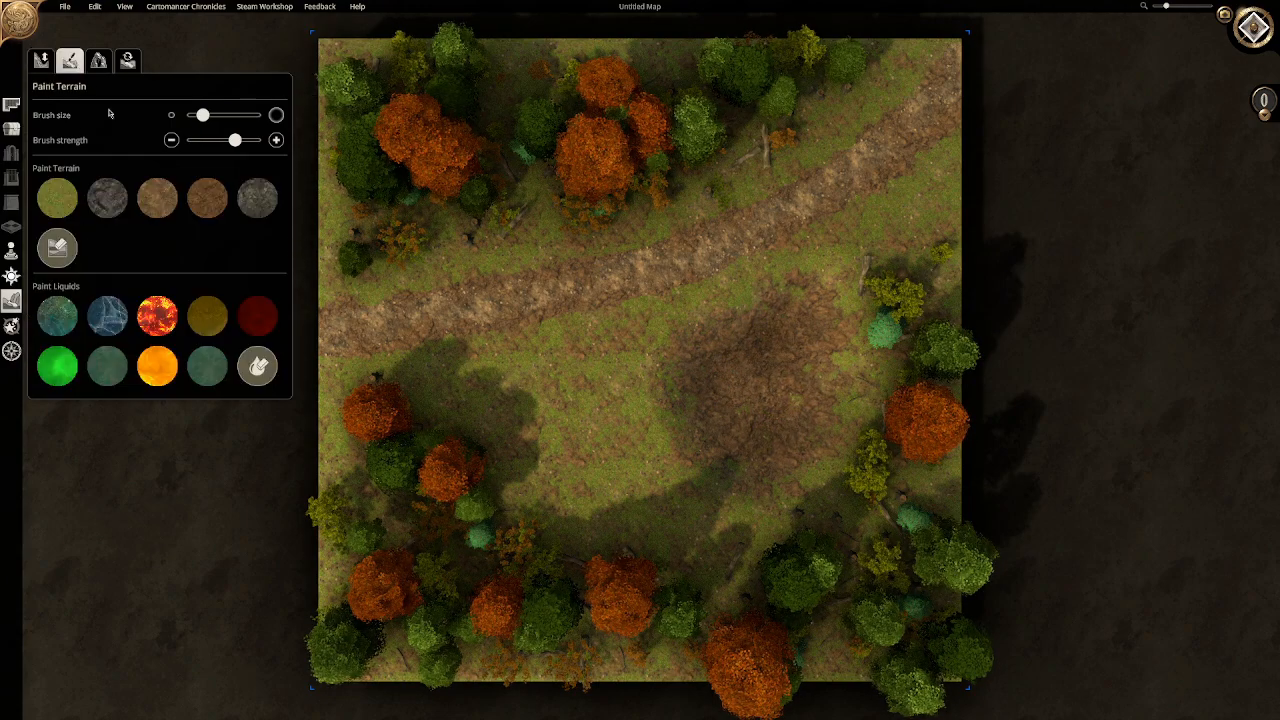
pyautogui.click(56, 315)
pyautogui.click(748, 384)
pyautogui.click(207, 197)
pyautogui.moveTo(724, 385)
pyautogui.mouseDown()
pyautogui.moveTo(833, 363)
pyautogui.moveTo(813, 296)
pyautogui.moveTo(702, 450)
pyautogui.moveTo(686, 423)
pyautogui.moveTo(689, 331)
pyautogui.moveTo(832, 280)
pyautogui.moveTo(853, 416)
pyautogui.moveTo(769, 491)
pyautogui.moveTo(720, 470)
pyautogui.mouseUp()
# Draw a rectangular normal room in the Abandoned Ruins Hovel style south of the path and west of the pond
pyautogui.click(11, 109)
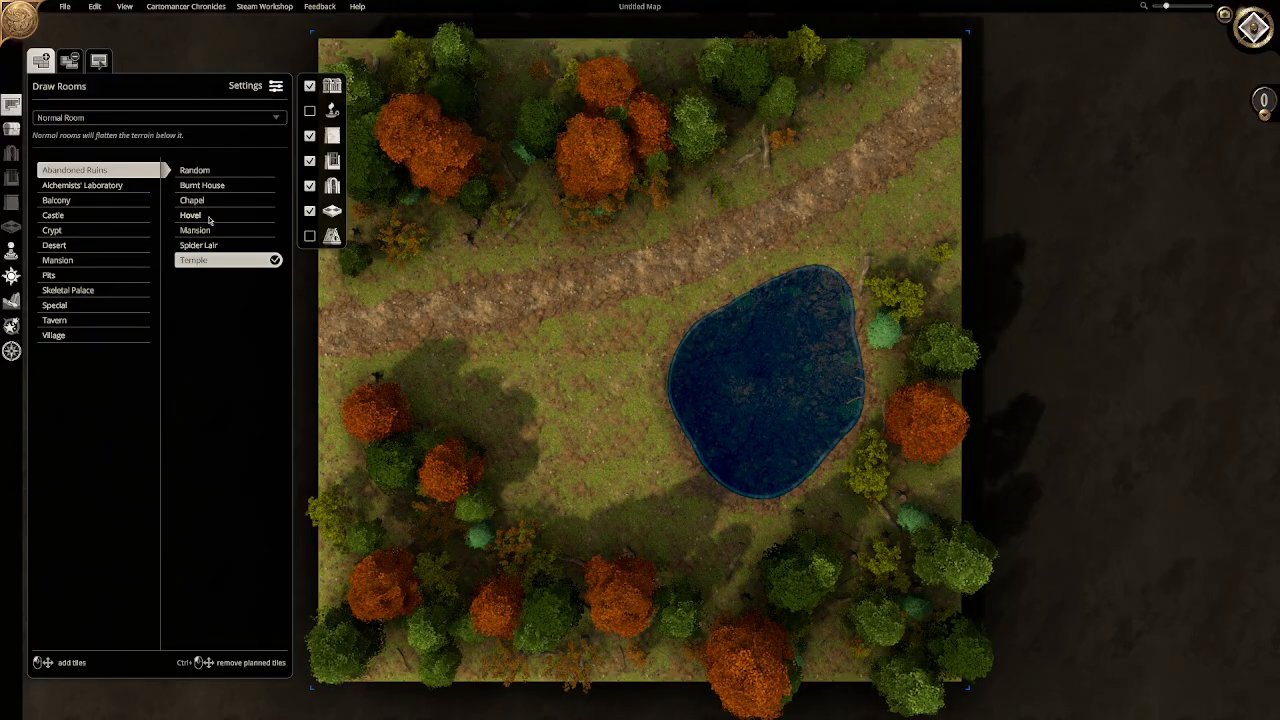
pyautogui.click(202, 218)
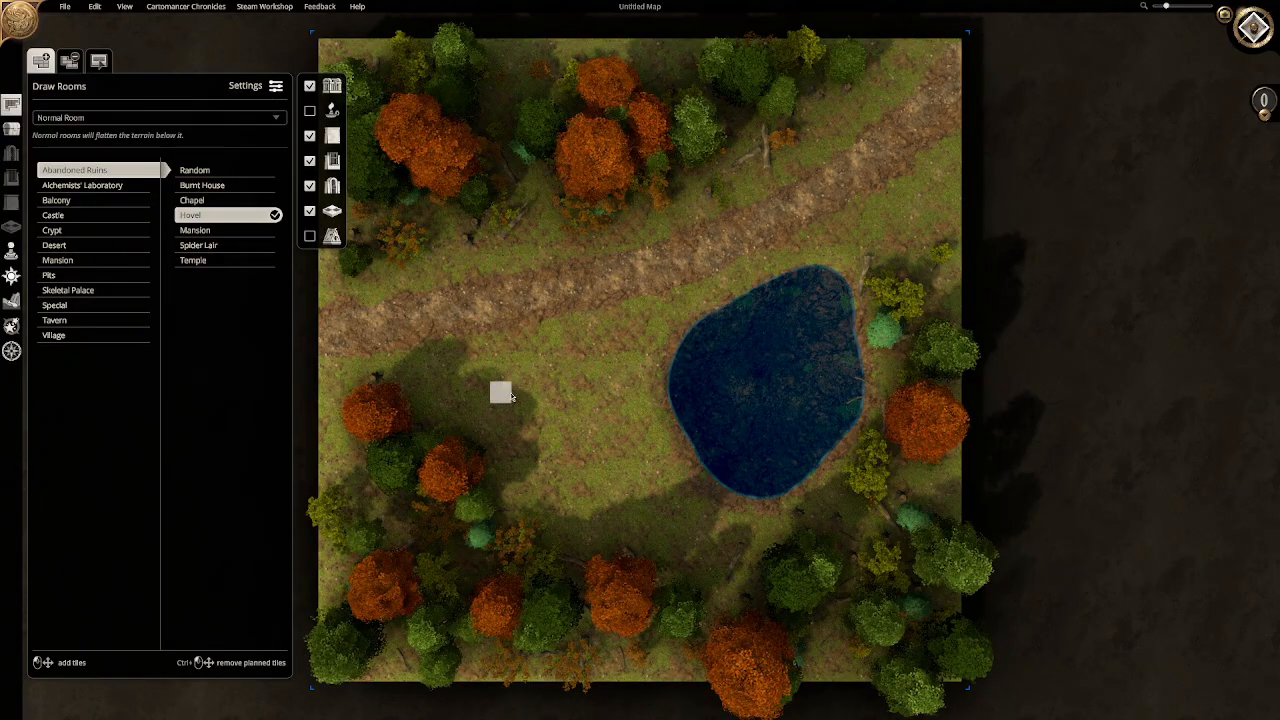
pyautogui.moveTo(523, 444); pyautogui.dragTo(633, 494)
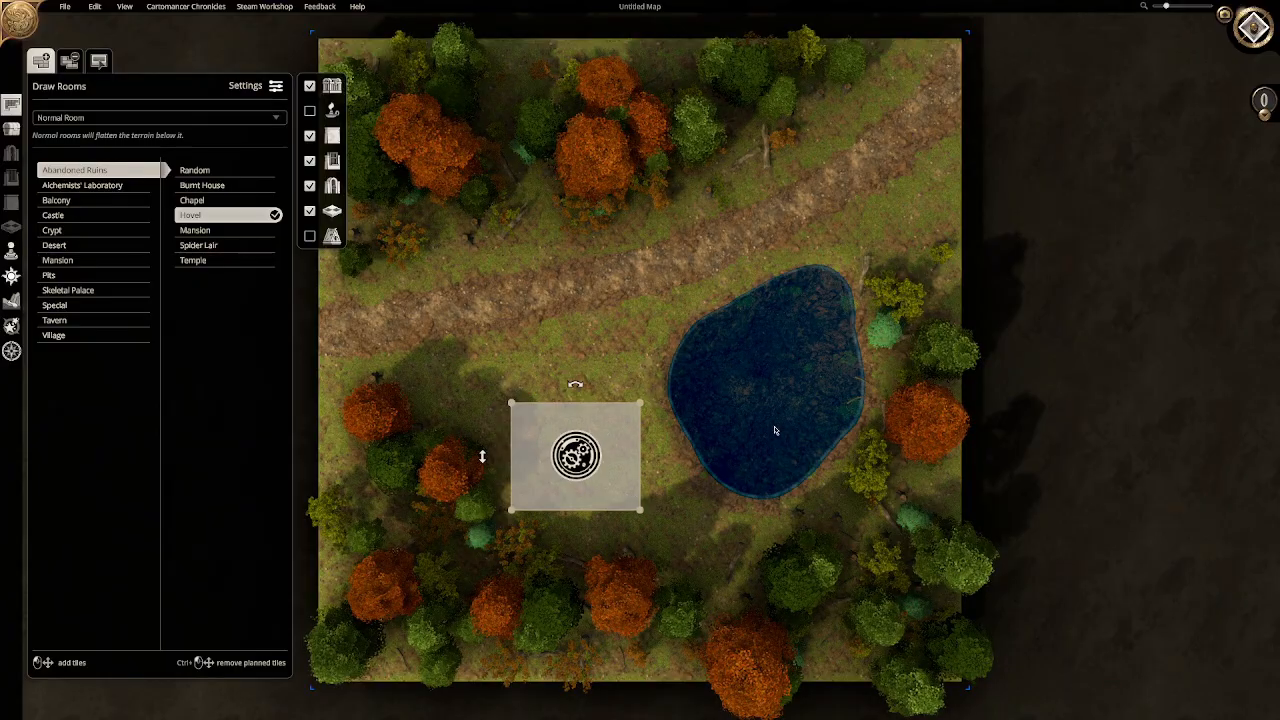
pyautogui.scroll(2, 664, 453)
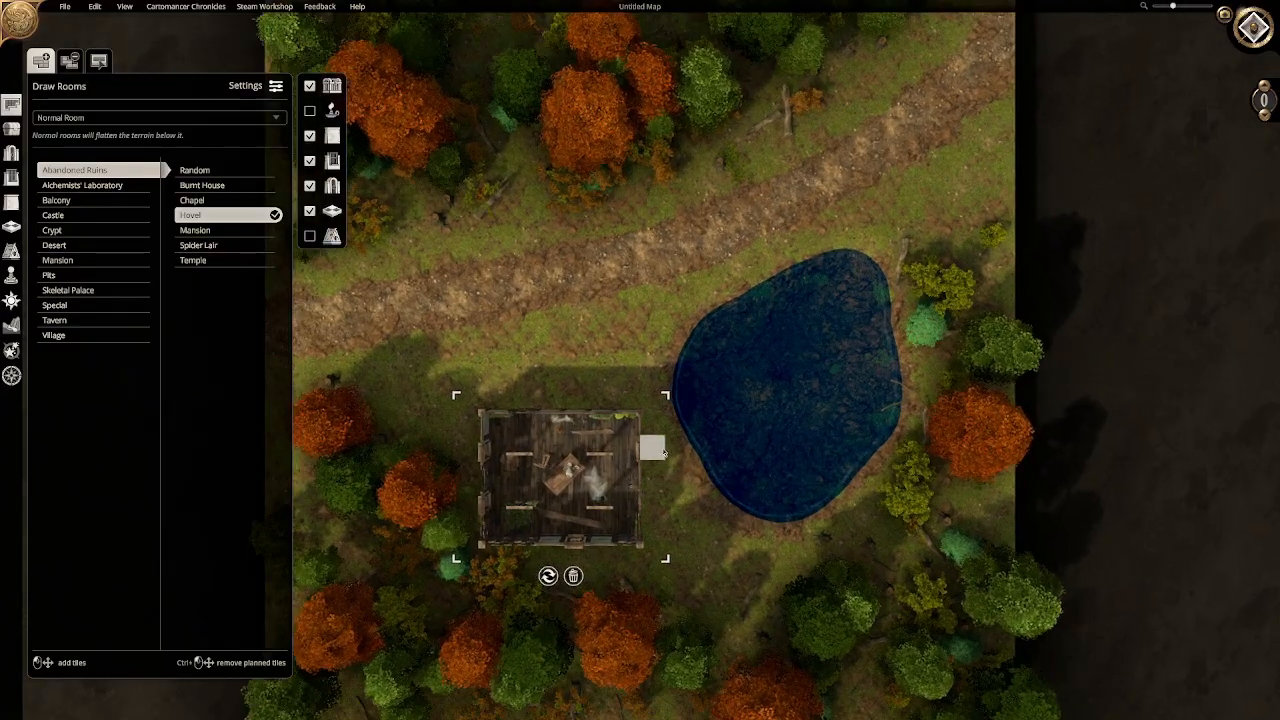
pyautogui.scroll(3, 664, 453)
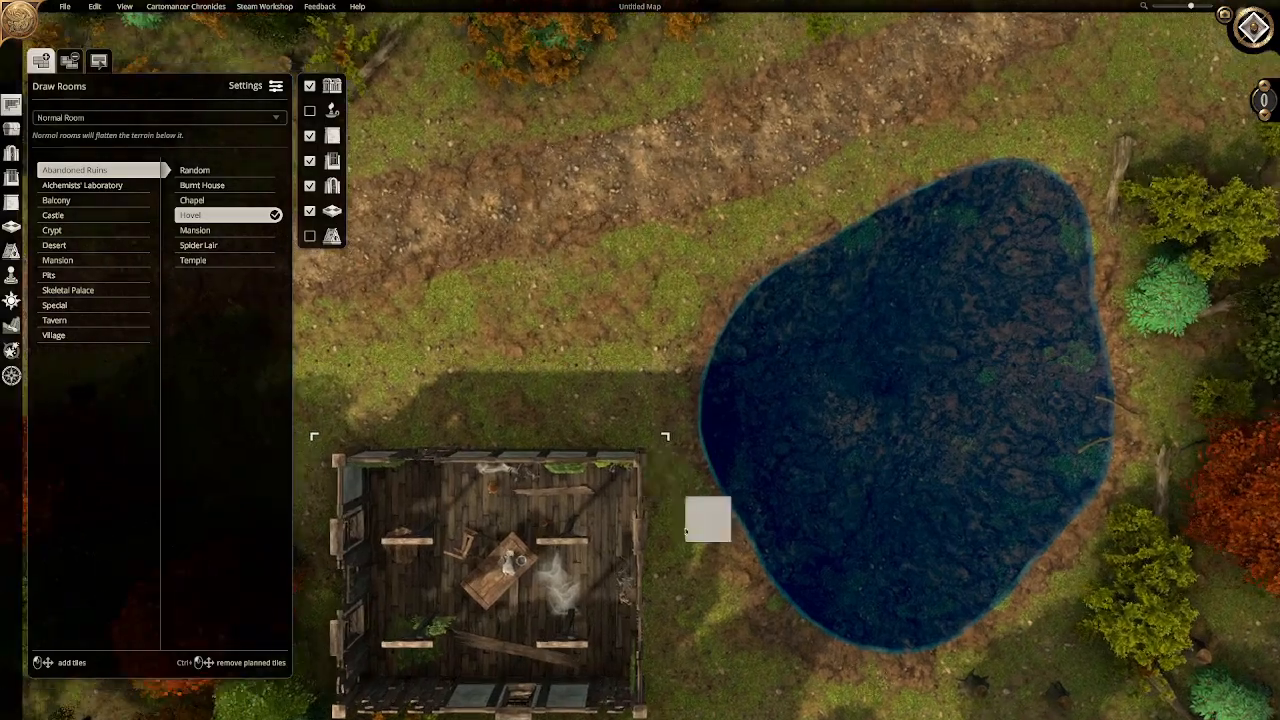
pyautogui.moveTo(686, 531); pyautogui.dragTo(818, 345)
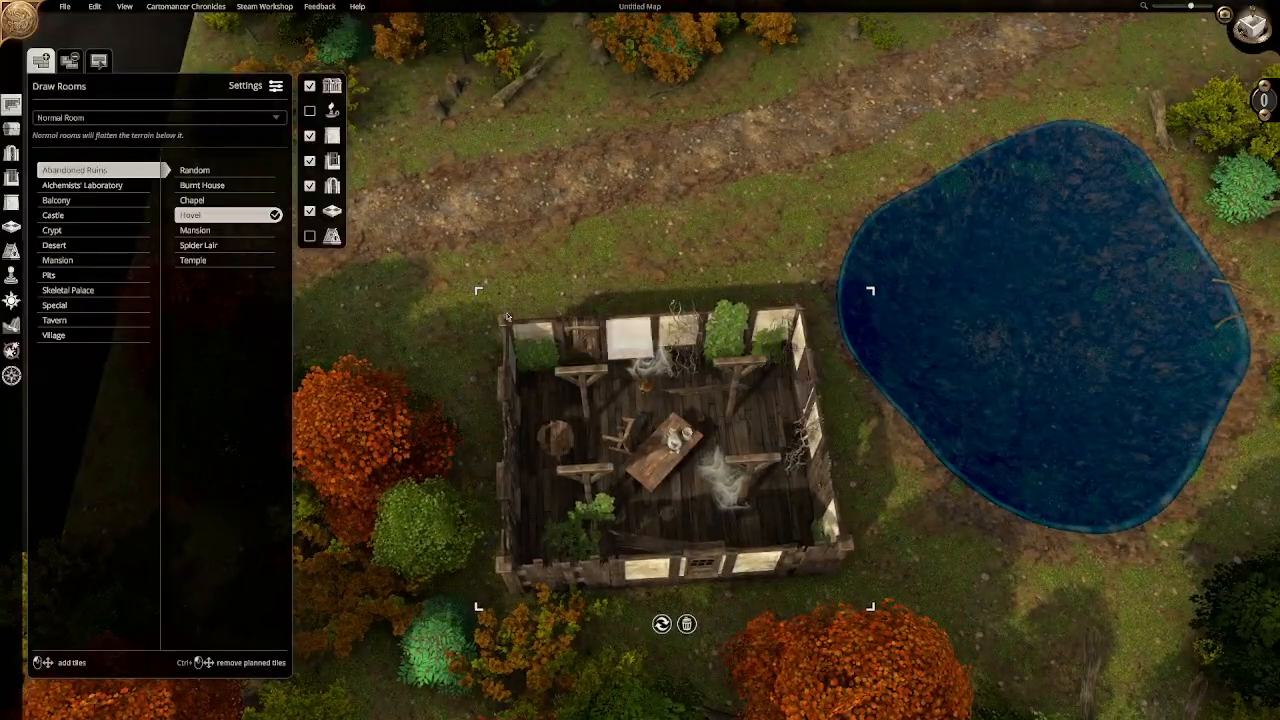
# Move the table and its surrounding furniture inside the hovel towards the east wall
pyautogui.click(18, 128)
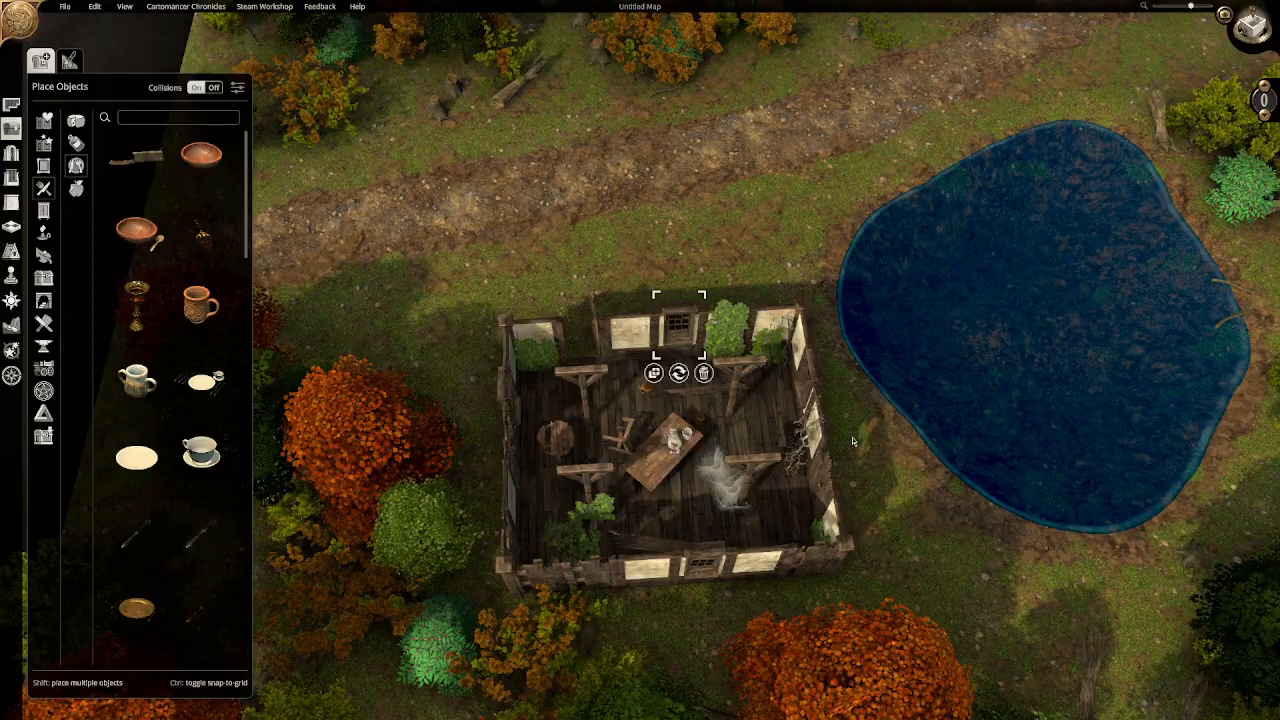
pyautogui.click(740, 388)
pyautogui.moveTo(786, 392); pyautogui.dragTo(764, 460)
pyautogui.moveTo(678, 465); pyautogui.dragTo(532, 385)
pyautogui.moveTo(640, 440)
pyautogui.mouseDown()
pyautogui.moveTo(740, 425)
pyautogui.moveTo(696, 395)
pyautogui.moveTo(689, 338)
pyautogui.mouseUp()
# Erase the trees and bushes around the hovel and east of the pond with the object-erasing brush
pyautogui.scroll(-5, 696, 395)
pyautogui.click(11, 104)
pyautogui.click(11, 129)
pyautogui.click(69, 60)
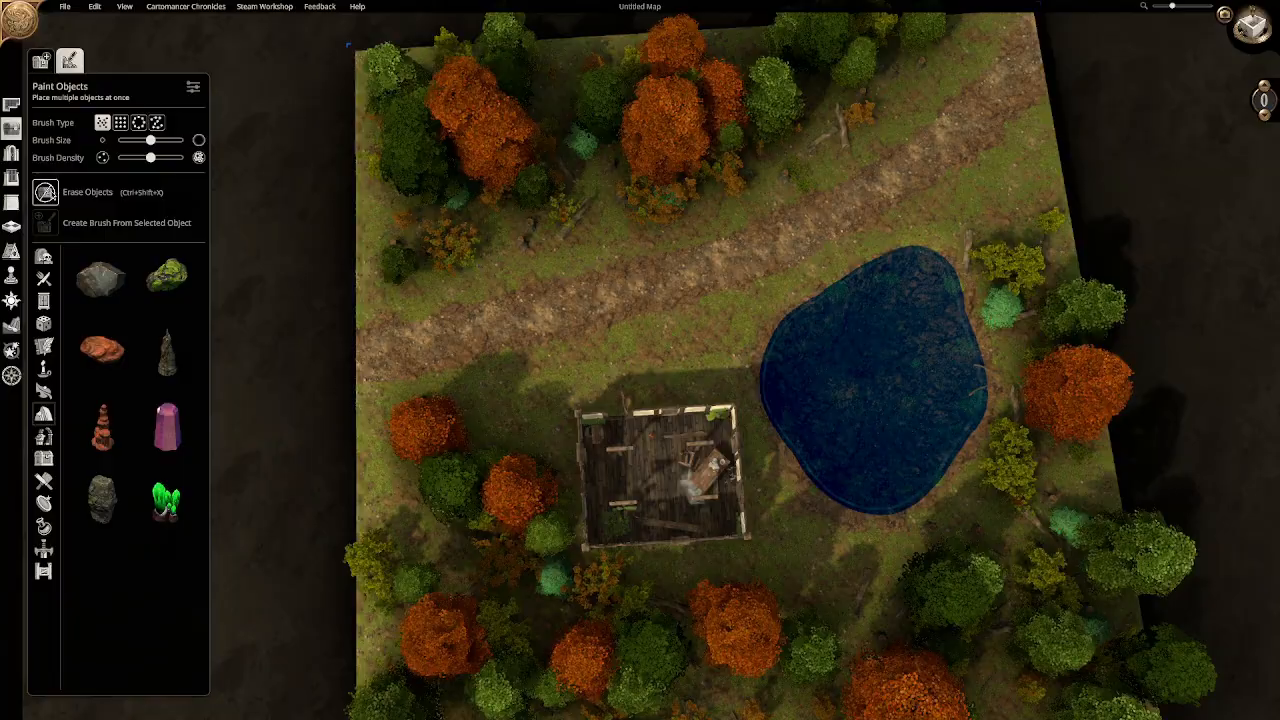
pyautogui.moveTo(514, 381); pyautogui.dragTo(608, 292)
pyautogui.moveTo(556, 356)
pyautogui.mouseDown()
pyautogui.moveTo(623, 357)
pyautogui.moveTo(634, 443)
pyautogui.moveTo(571, 380)
pyautogui.moveTo(651, 466)
pyautogui.moveTo(711, 487)
pyautogui.moveTo(909, 471)
pyautogui.moveTo(951, 451)
pyautogui.moveTo(737, 551)
pyautogui.moveTo(808, 491)
pyautogui.moveTo(851, 414)
pyautogui.moveTo(855, 312)
pyautogui.moveTo(834, 251)
pyautogui.moveTo(894, 233)
pyautogui.mouseUp()
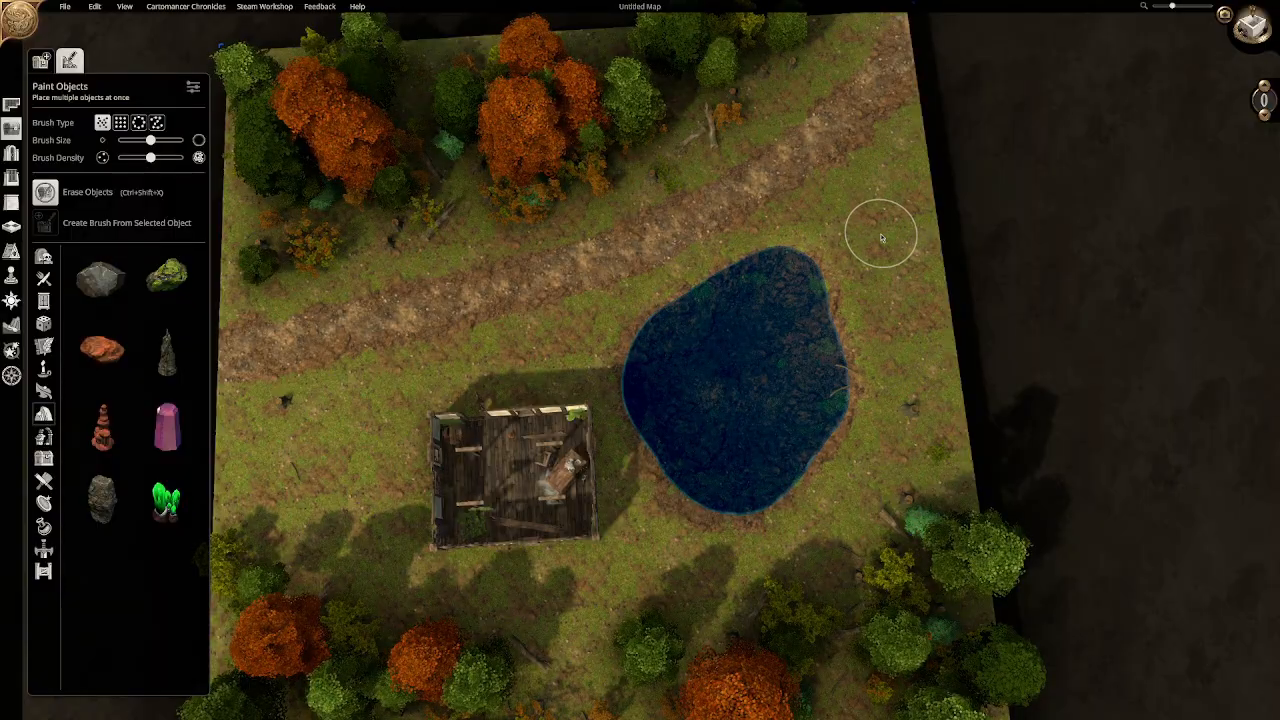
# Undo the latest erasing strokes to restore the trees east and south-east of the pond
pyautogui.hotkey('ctrl', 'z')
pyautogui.hotkey('ctrl', 'z')
pyautogui.hotkey('ctrl', 'z')
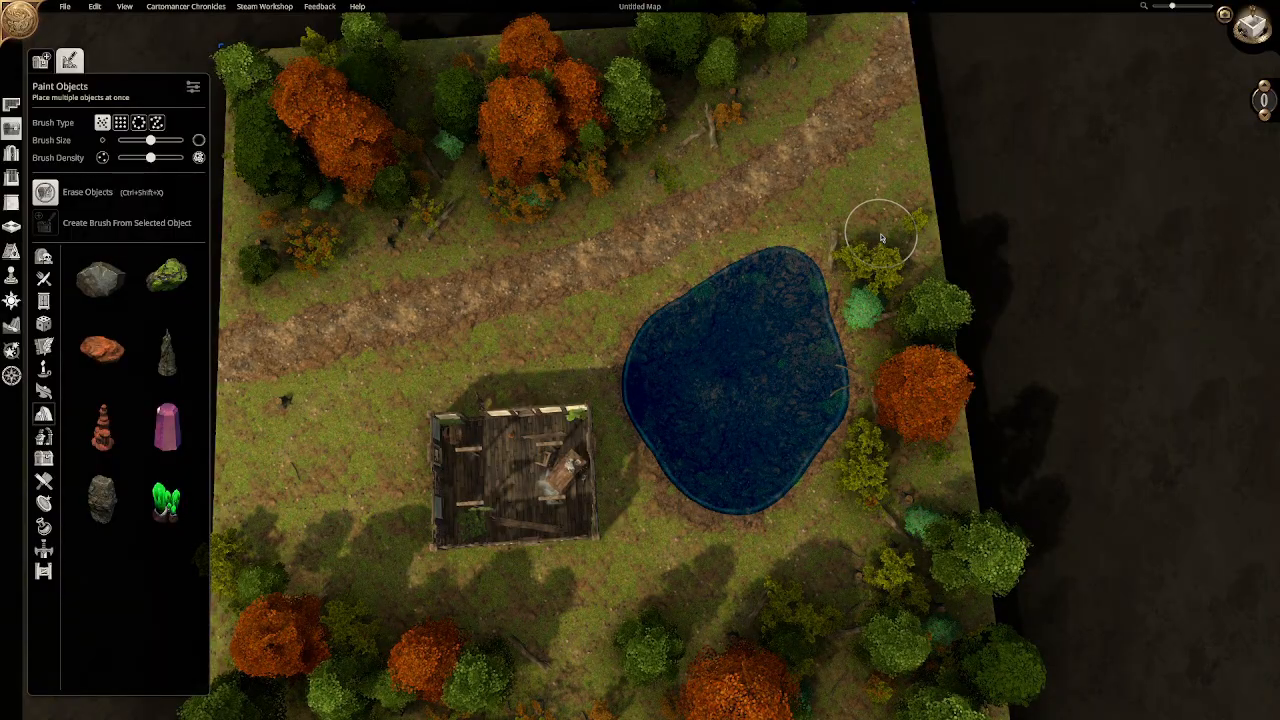
pyautogui.hotkey('ctrl', 'z')
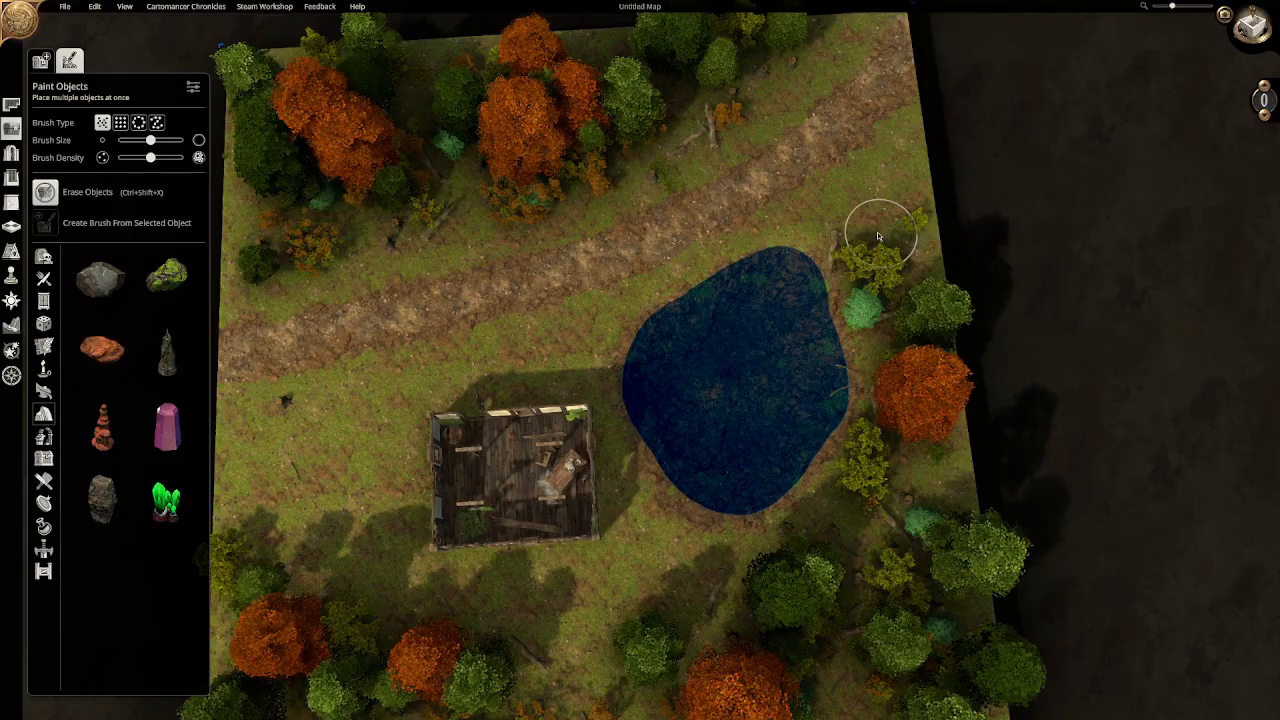
# Save the map as YT Sample.dam
pyautogui.moveTo(616, 261)
pyautogui.mouseDown()
pyautogui.moveTo(560, 268)
pyautogui.moveTo(720, 363)
pyautogui.moveTo(757, 361)
pyautogui.moveTo(754, 329)
pyautogui.mouseUp()
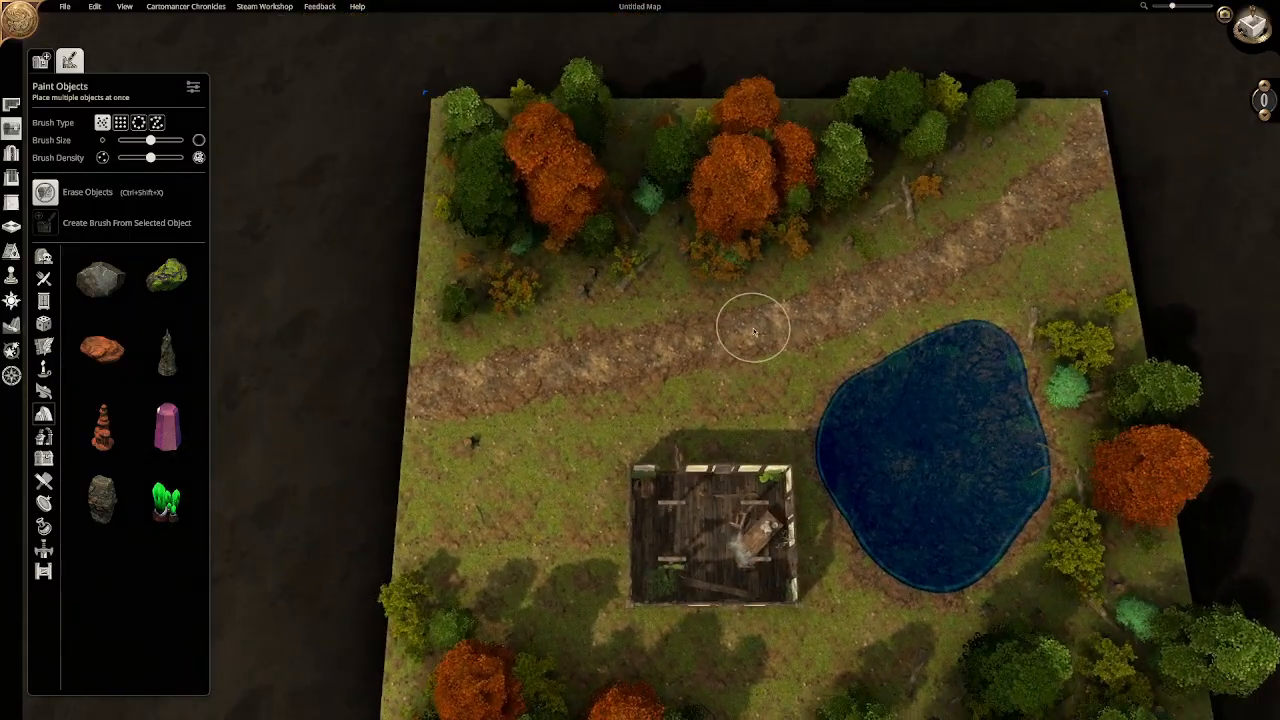
pyautogui.click(63, 7)
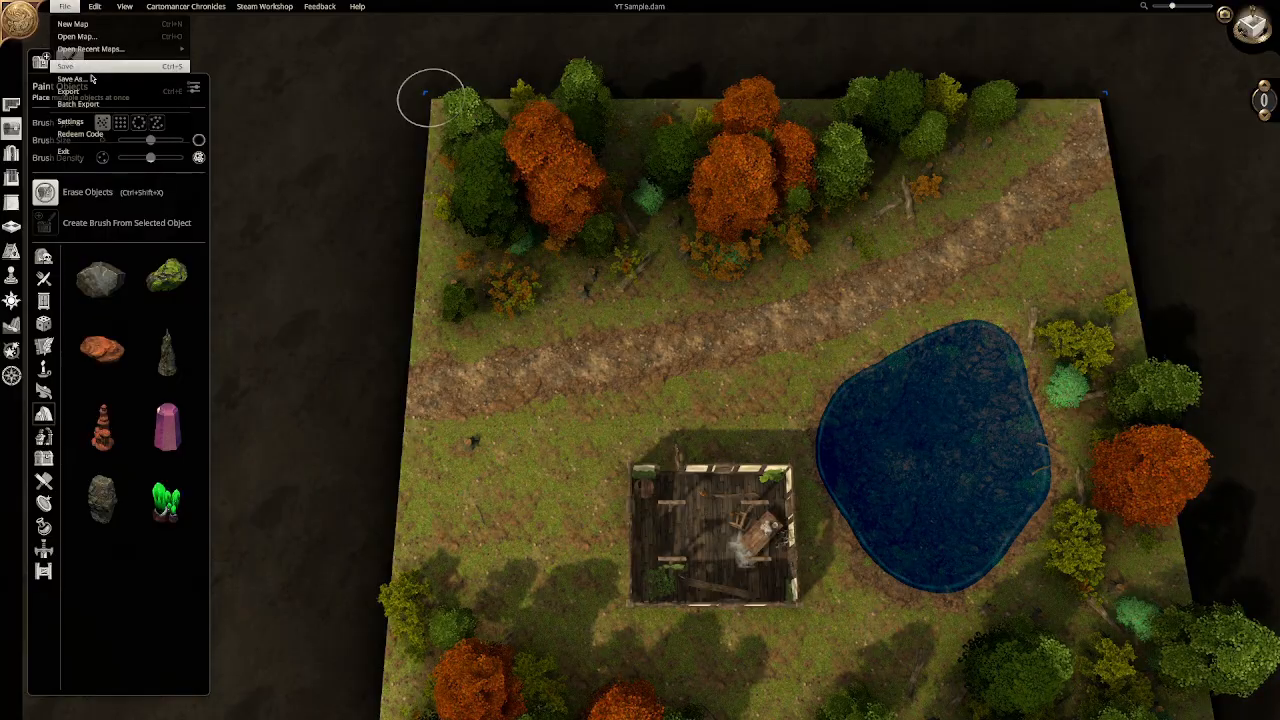